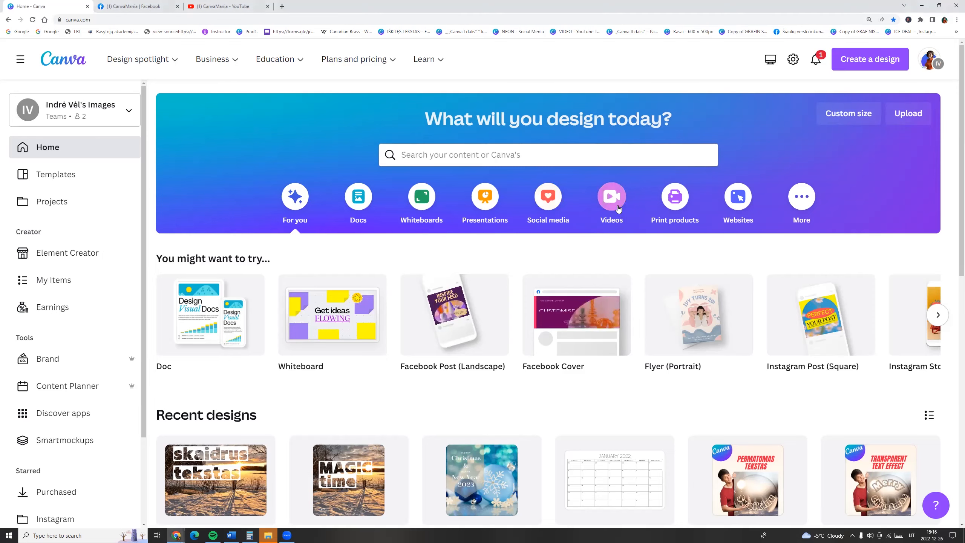
- Create a blank Facebook Video design
{"action": "mouse_move", "coordinate": [428, 333]}
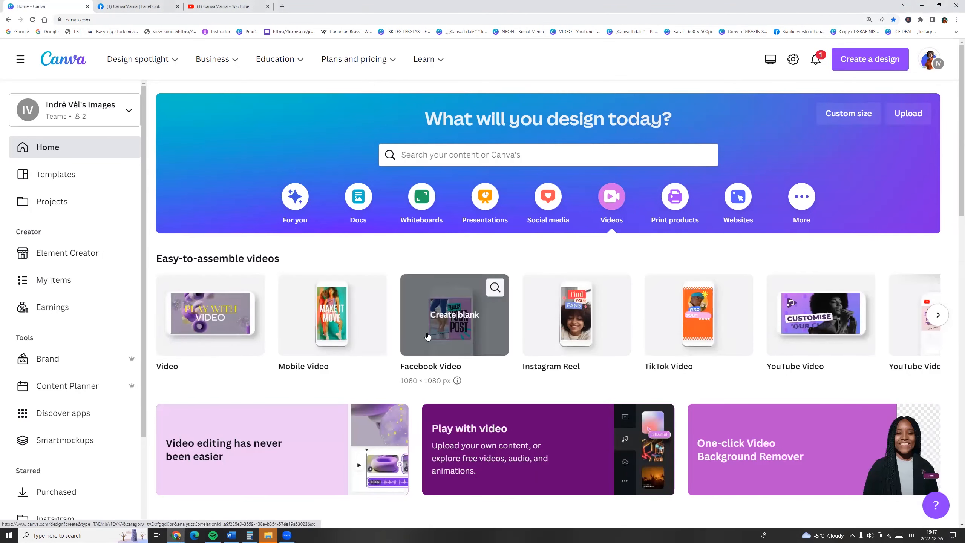
{"action": "left_click", "coordinate": [449, 320]}
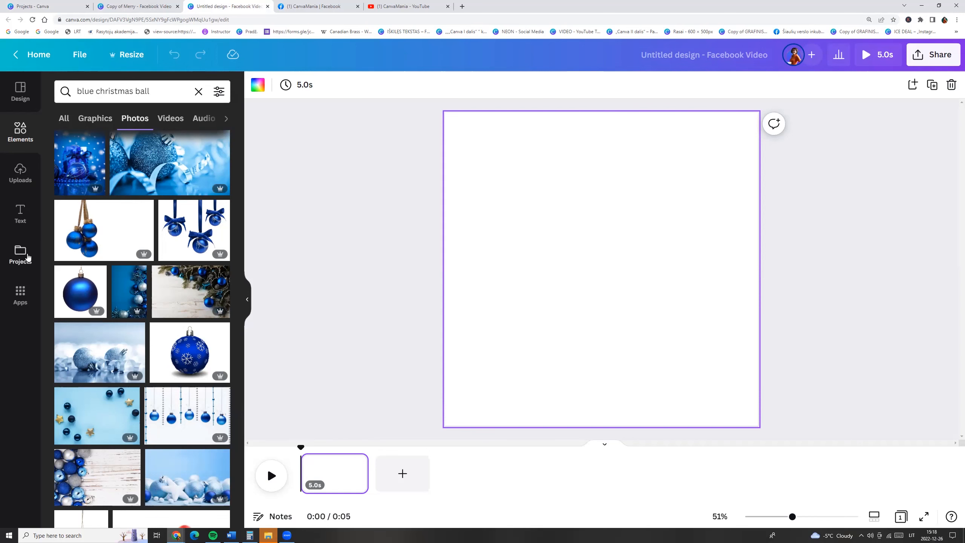
- Add the starred blue Christmas ball photo from Projects and set it as the page background
{"action": "left_click", "coordinate": [28, 257]}
{"action": "left_click", "coordinate": [149, 114]}
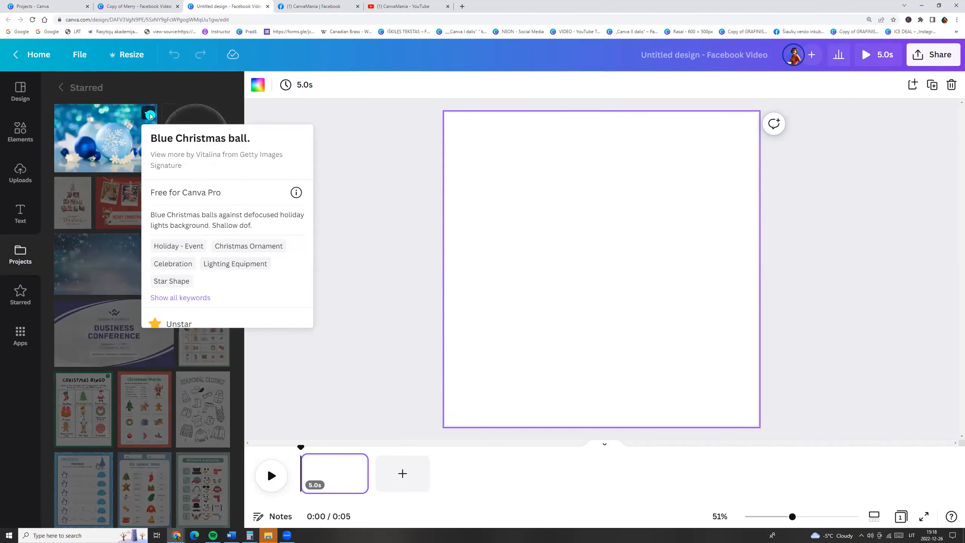
{"action": "left_click", "coordinate": [94, 138]}
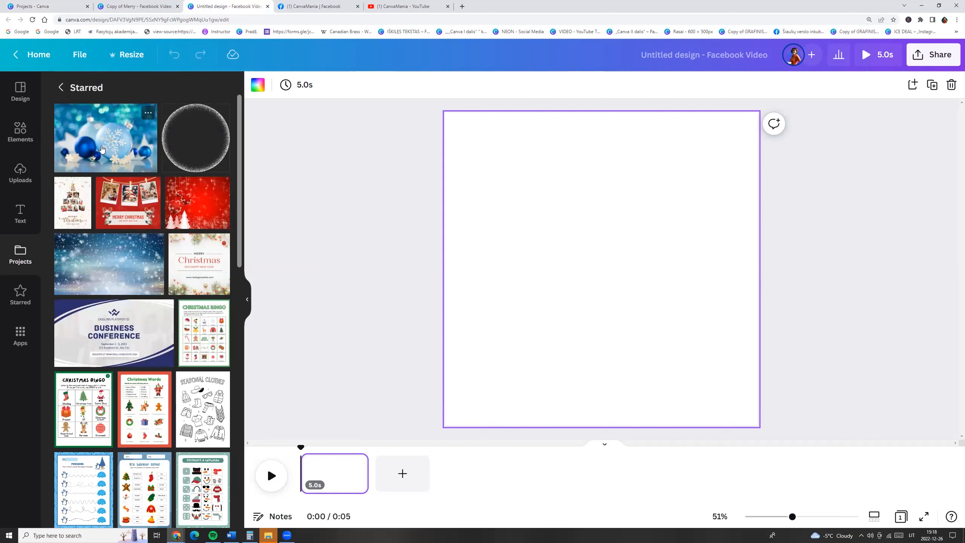
{"action": "left_click", "coordinate": [102, 148]}
{"action": "right_click", "coordinate": [549, 238]}
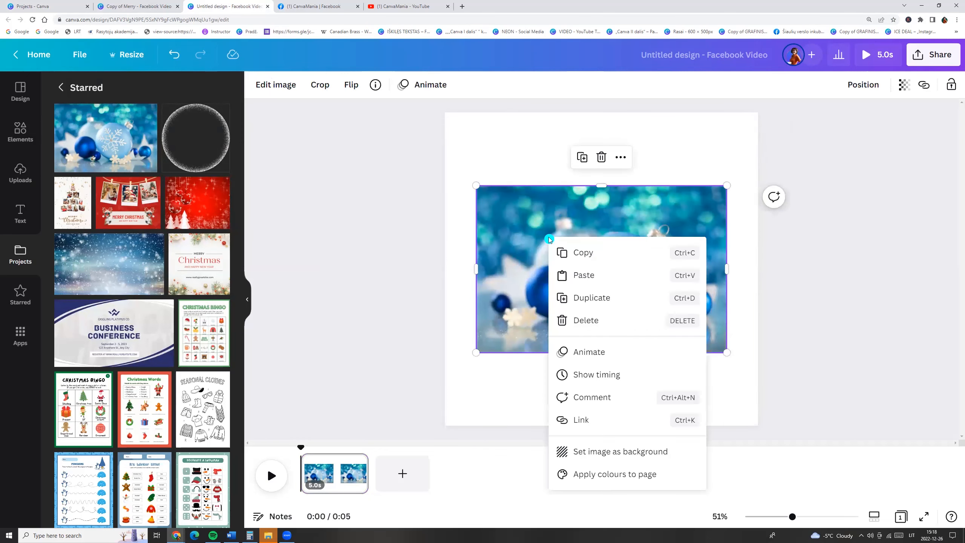
{"action": "left_click", "coordinate": [587, 454]}
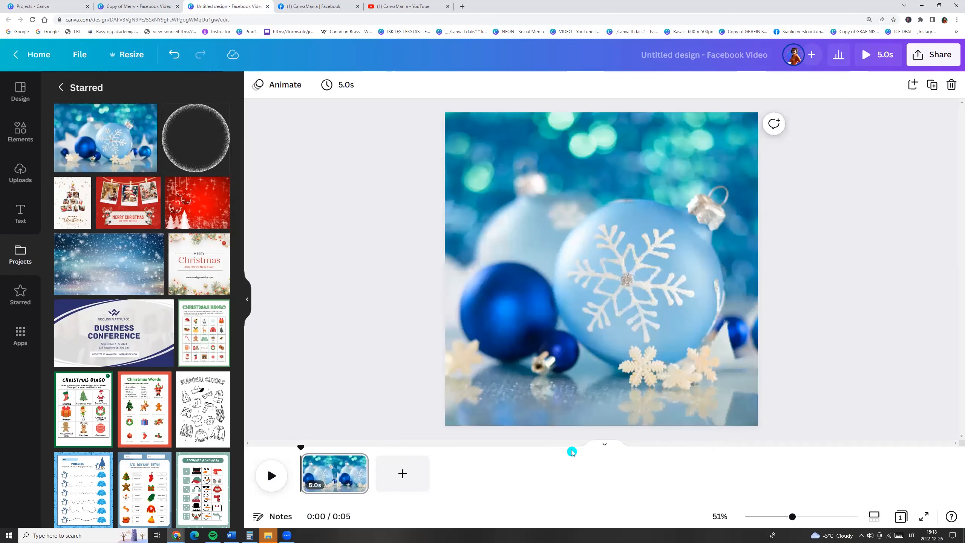
- Add an Arrow Block Right shape from Lines & Shapes to the page
{"action": "left_click", "coordinate": [20, 131]}
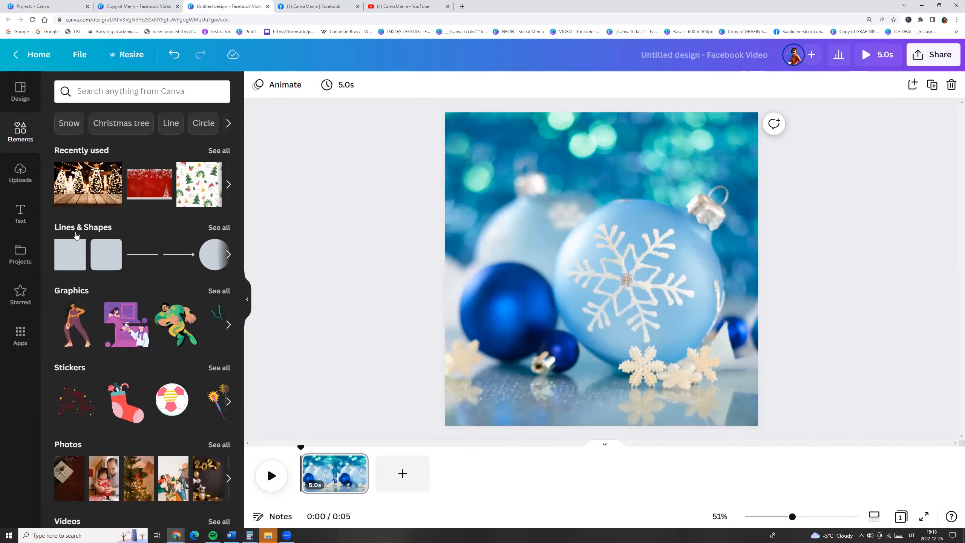
{"action": "left_click", "coordinate": [216, 228]}
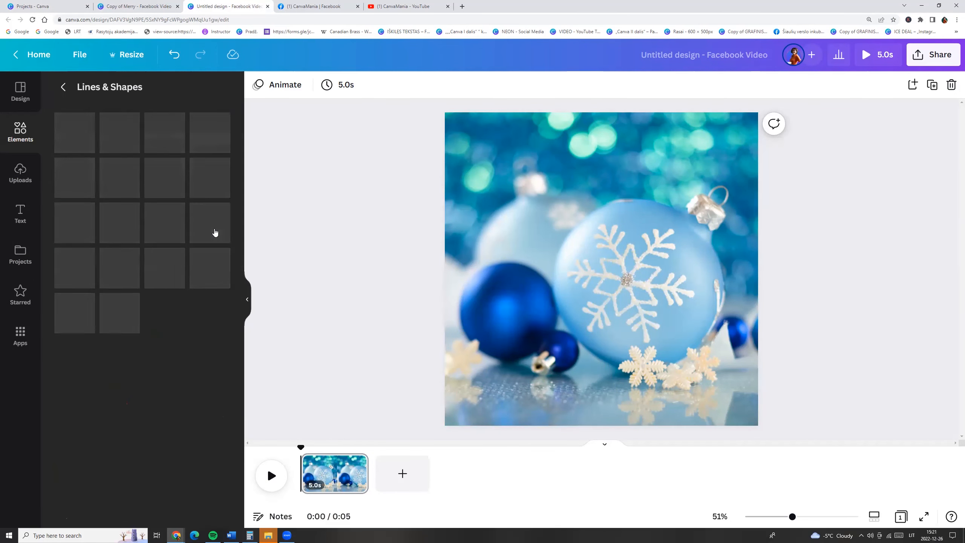
{"action": "scroll", "coordinate": [142, 374], "scroll_direction": "down", "scroll_amount": 10}
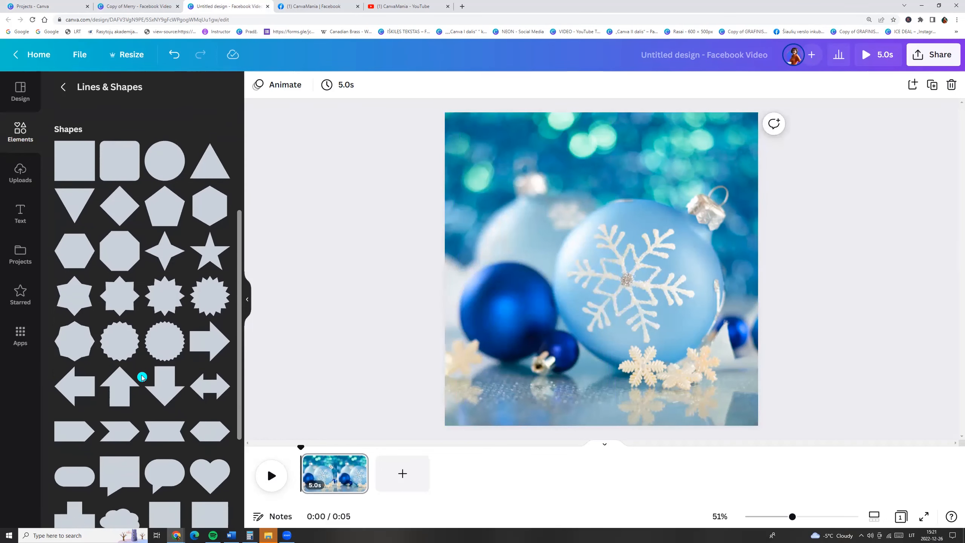
{"action": "left_click", "coordinate": [87, 259]}
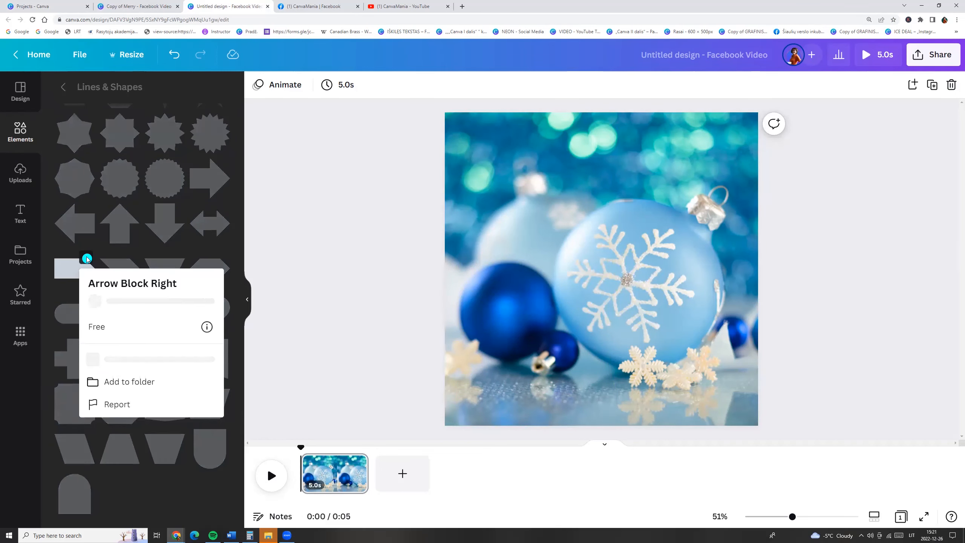
{"action": "left_click", "coordinate": [70, 273]}
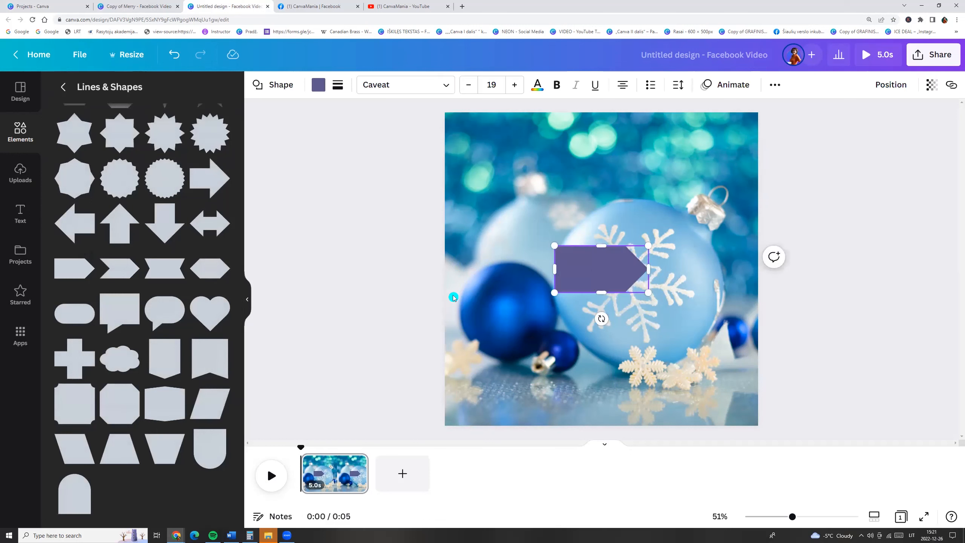
- Rotate the arrow to point downward and stretch it into a full-height banner on the left part of the page
{"action": "left_click_drag", "start_coordinate": [601, 318], "coordinate": [527, 274]}
{"action": "left_click_drag", "start_coordinate": [578, 222], "coordinate": [457, 144]}
{"action": "left_click_drag", "start_coordinate": [631, 319], "coordinate": [665, 410]}
{"action": "left_click_drag", "start_coordinate": [601, 280], "coordinate": [537, 283]}
- Fill the banner with the Christmas palette brown #86632f and set its transparency to 20
{"action": "left_click", "coordinate": [318, 85]}
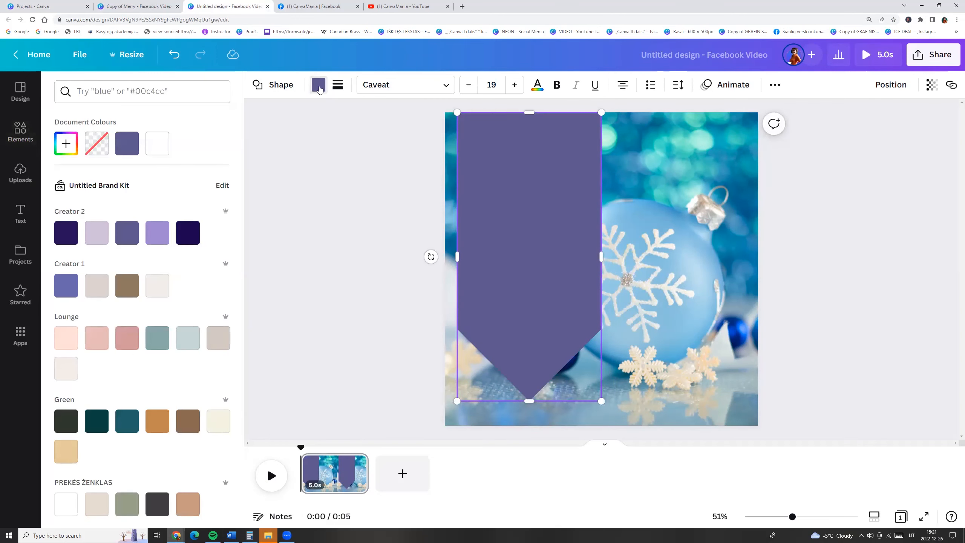
{"action": "scroll", "coordinate": [152, 308], "scroll_direction": "down", "scroll_amount": 8}
{"action": "scroll", "coordinate": [149, 326], "scroll_direction": "down", "scroll_amount": 10}
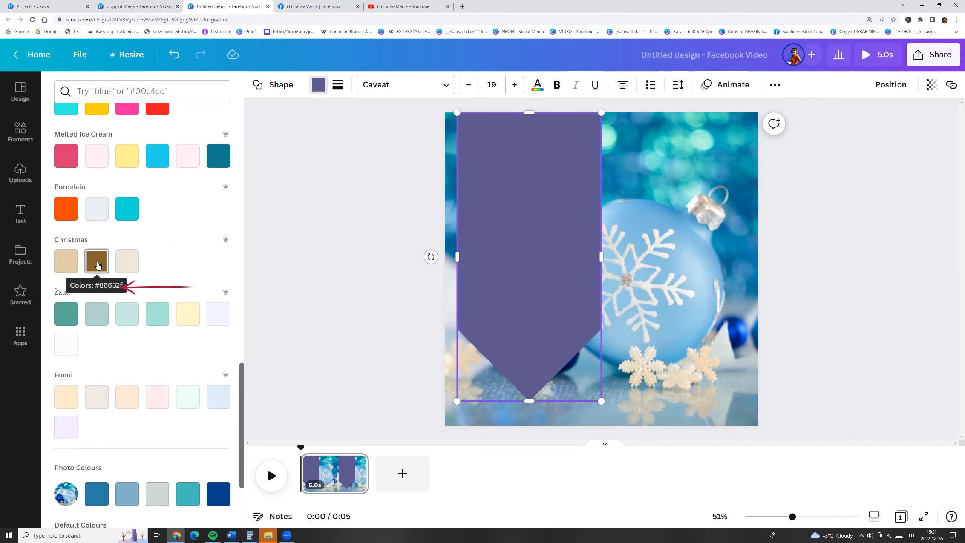
{"action": "left_click", "coordinate": [97, 263]}
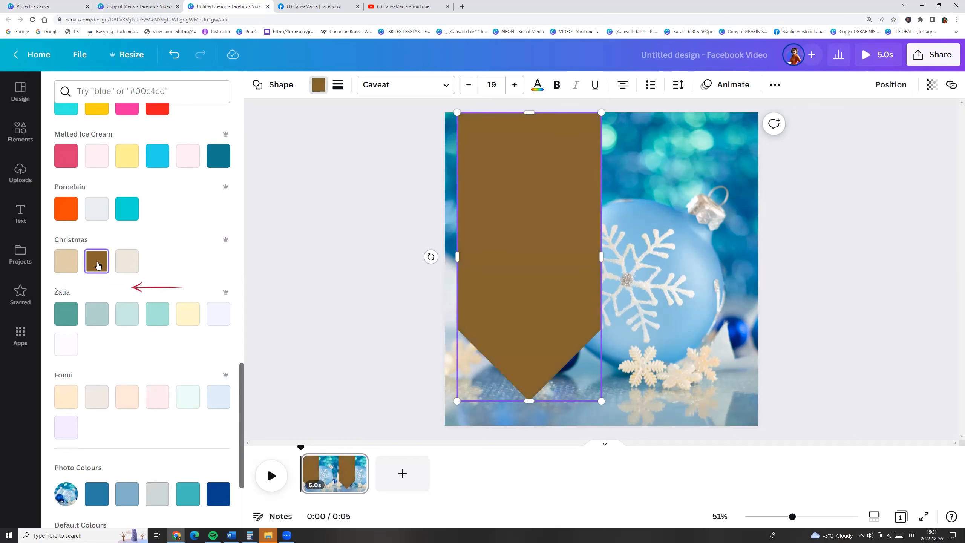
{"action": "left_click", "coordinate": [931, 91]}
{"action": "left_click_drag", "start_coordinate": [926, 130], "coordinate": [838, 129]}
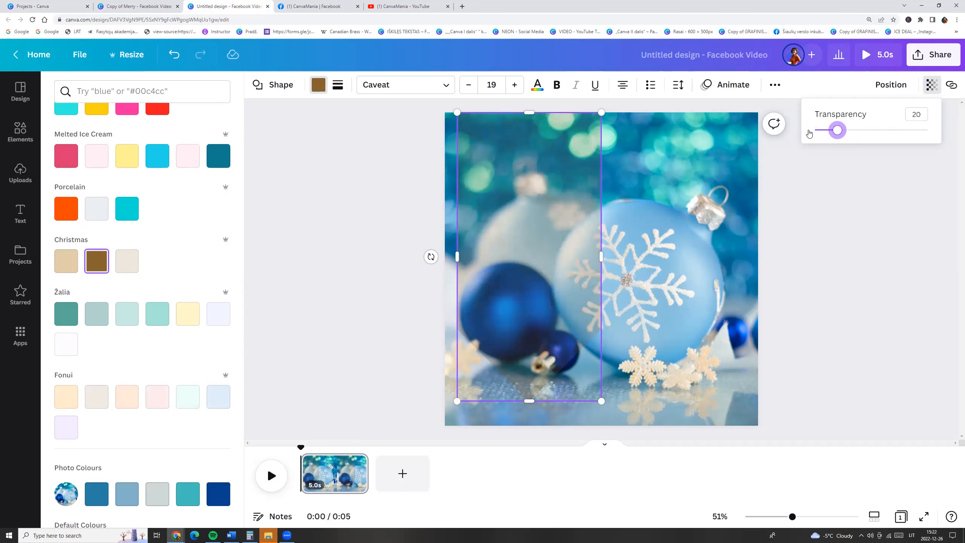
- Duplicate the banner and shrink the copy slightly from its lower-right corner
{"action": "left_click", "coordinate": [573, 215]}
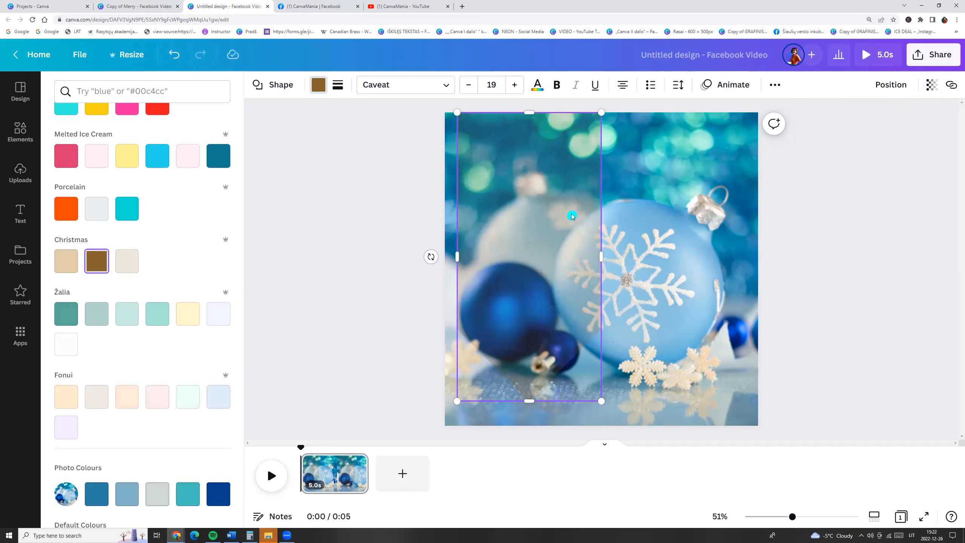
{"action": "right_click", "coordinate": [573, 216]}
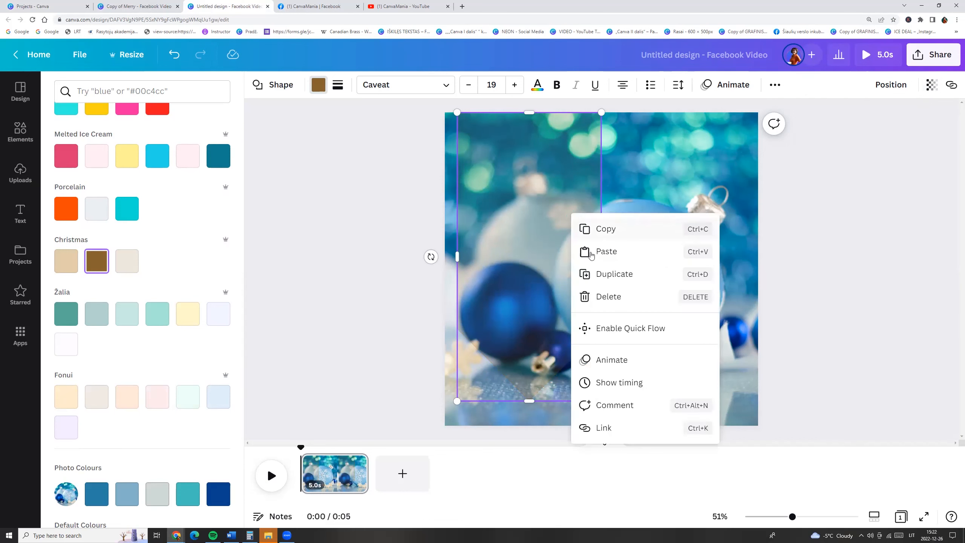
{"action": "left_click", "coordinate": [605, 274]}
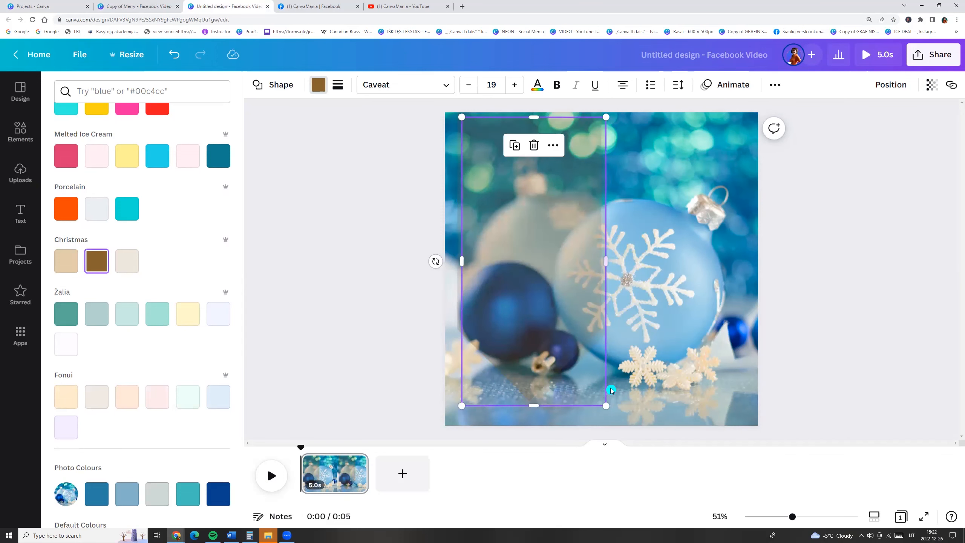
{"action": "left_click_drag", "start_coordinate": [607, 407], "coordinate": [588, 396]}
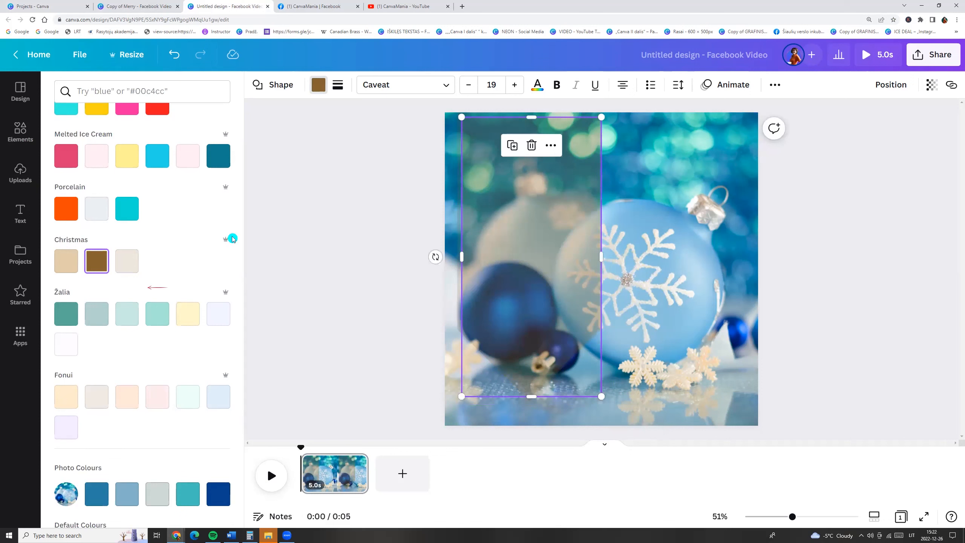
- Recolour the copy beige #e1cdaa and move it back into line with the original banner
{"action": "left_click", "coordinate": [66, 261]}
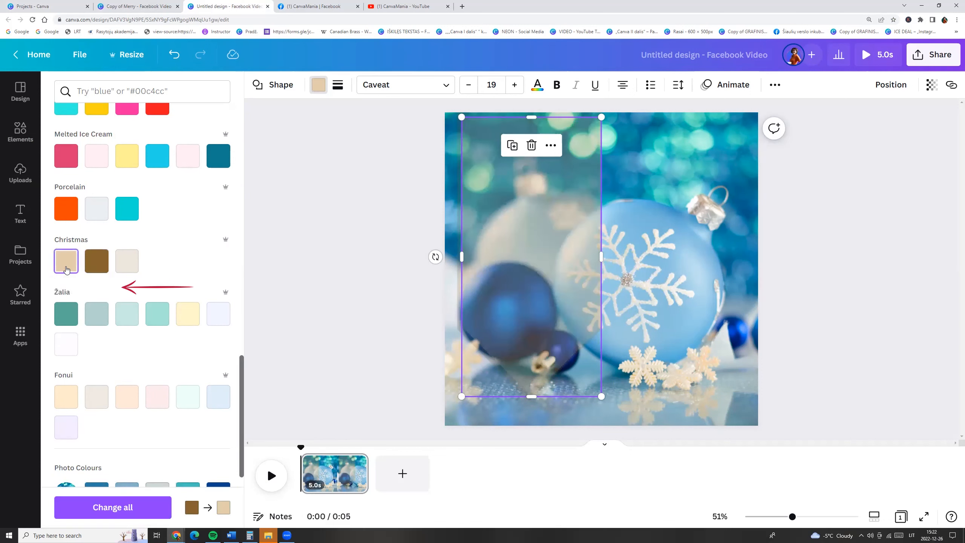
{"action": "left_click_drag", "start_coordinate": [524, 199], "coordinate": [515, 190]}
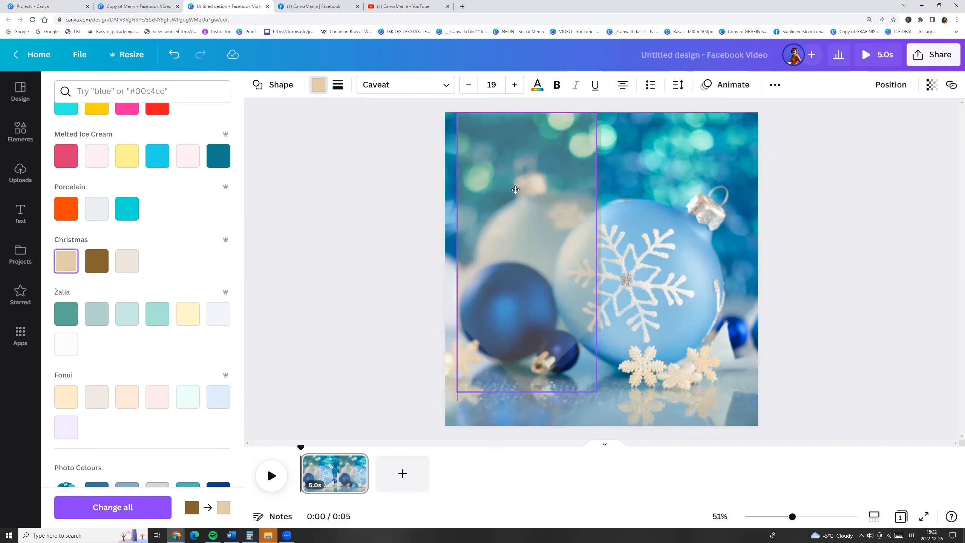
{"action": "left_click", "coordinate": [496, 378]}
{"action": "left_click_drag", "start_coordinate": [455, 393], "coordinate": [454, 398]}
- Set the beige banner's transparency to 40
{"action": "left_click", "coordinate": [931, 84]}
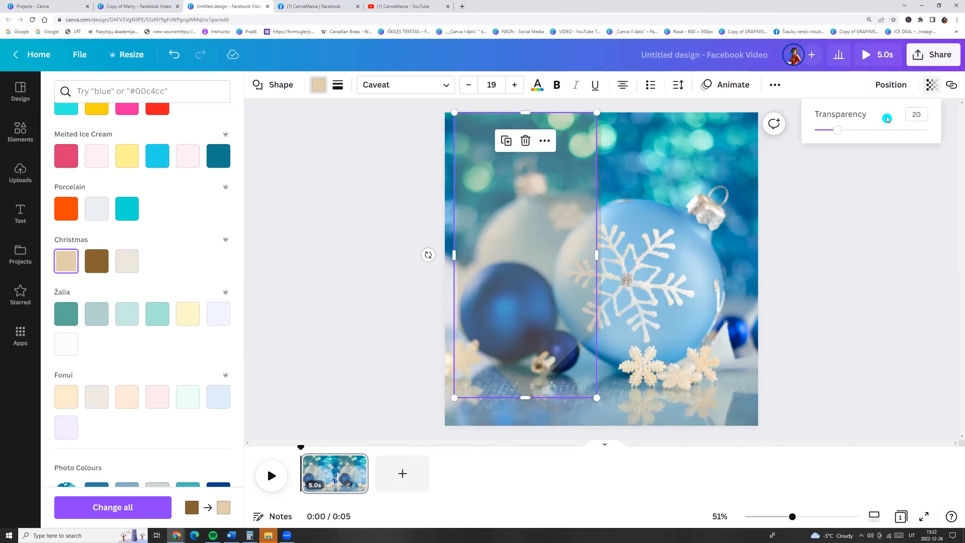
{"action": "left_click_drag", "start_coordinate": [848, 130], "coordinate": [858, 131]}
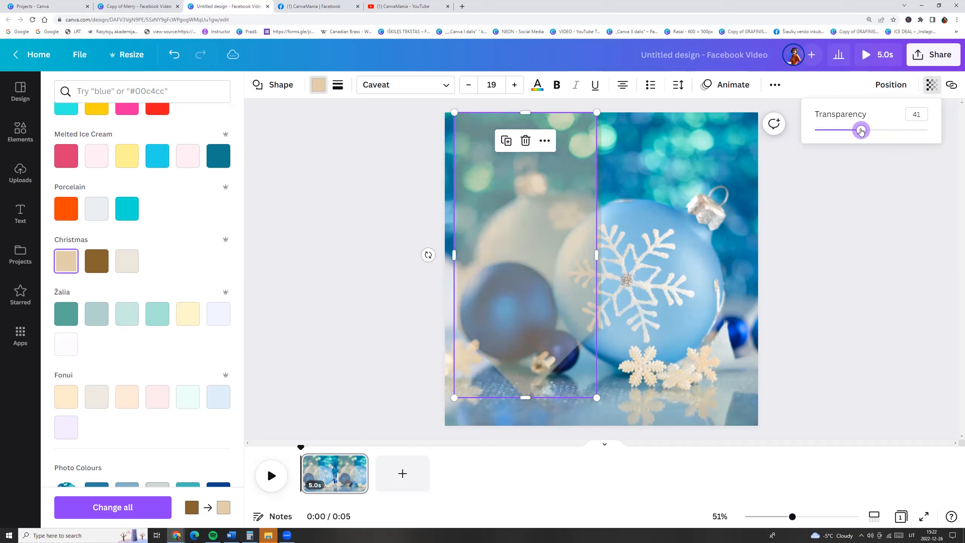
{"action": "left_click", "coordinate": [856, 232]}
- Add a heading text box and move it to the top of the banner
{"action": "left_click", "coordinate": [364, 185]}
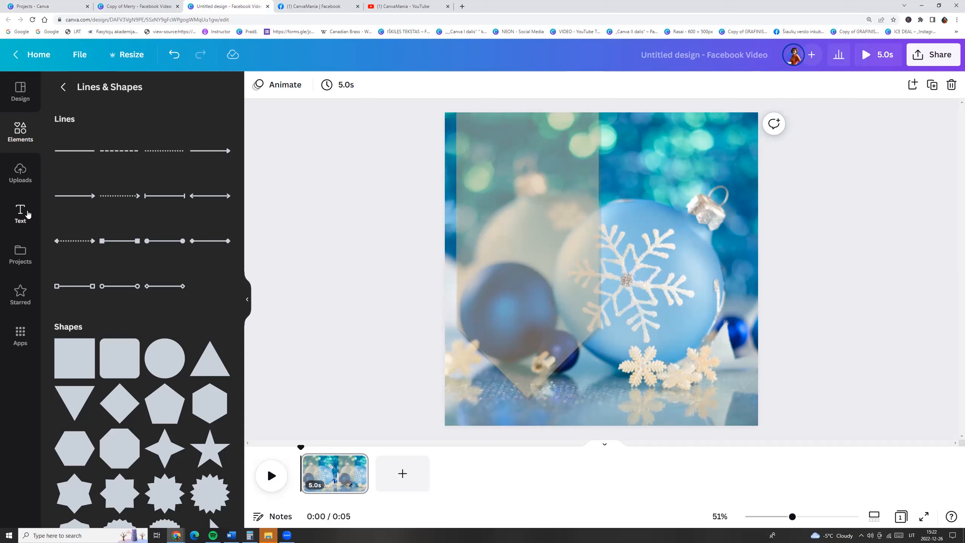
{"action": "left_click", "coordinate": [27, 214]}
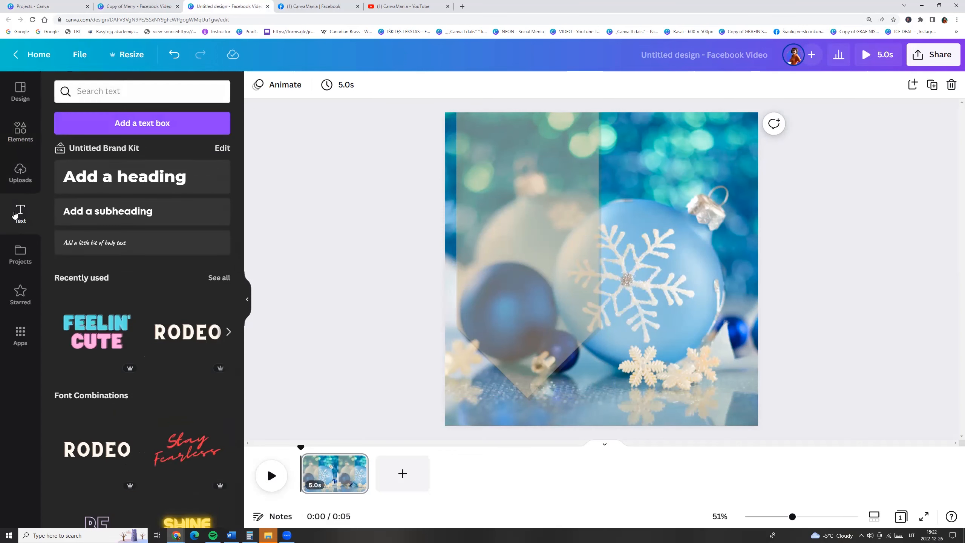
{"action": "left_click", "coordinate": [118, 177]}
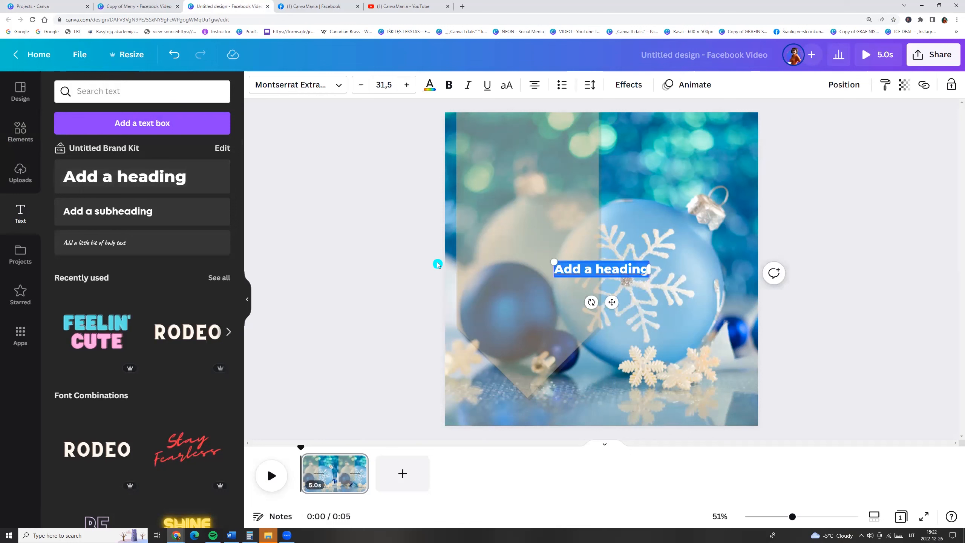
{"action": "left_click_drag", "start_coordinate": [610, 301], "coordinate": [533, 184]}
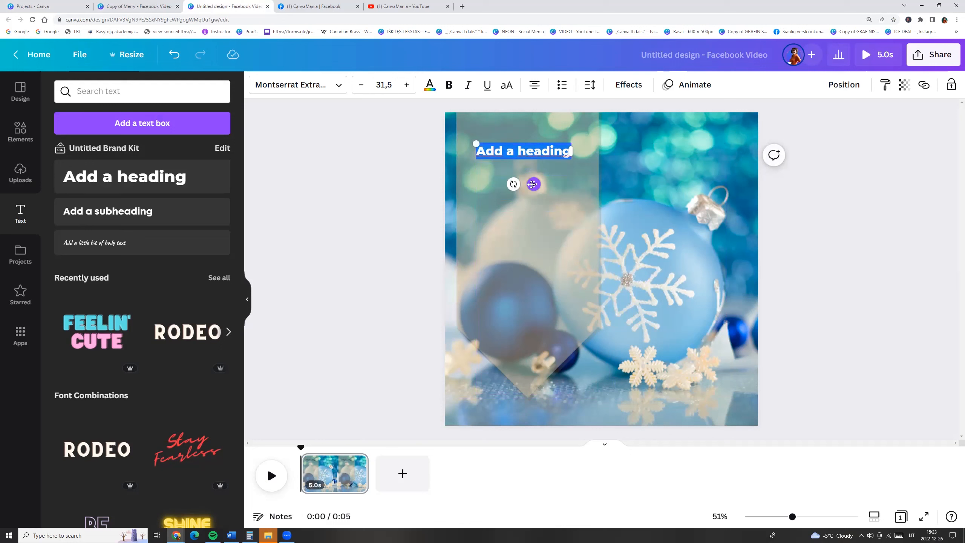
- Replace the heading text with MERRY and colour it white
{"action": "type", "text": "MERRY"}
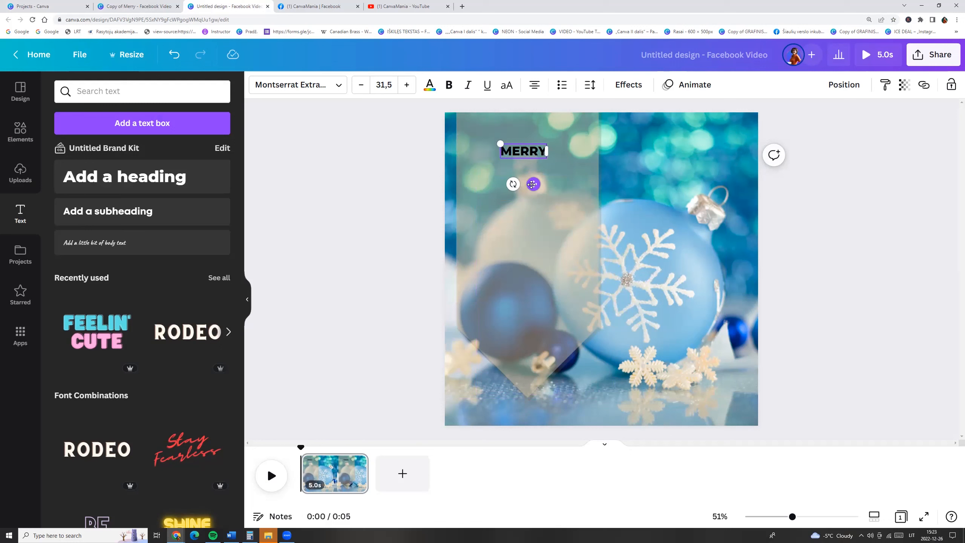
{"action": "left_click", "coordinate": [426, 93]}
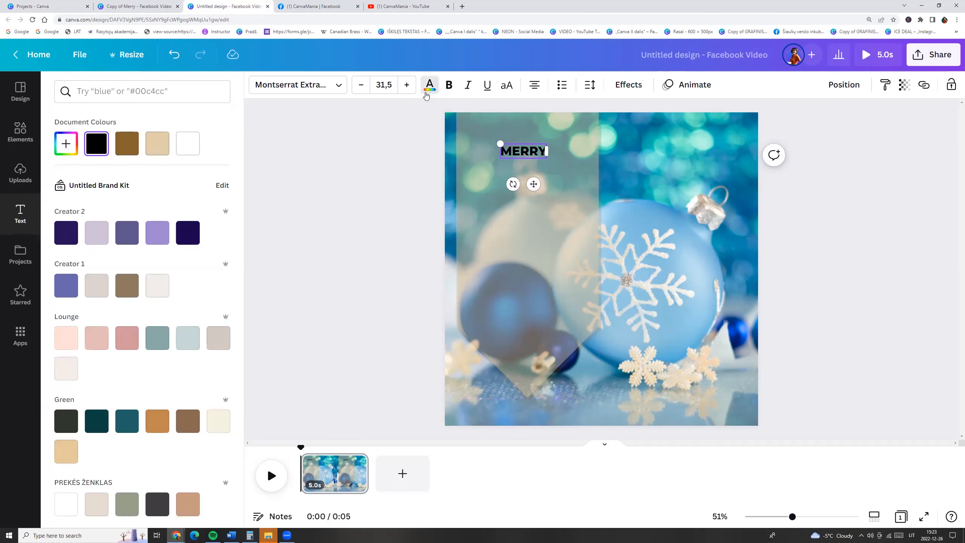
{"action": "left_click", "coordinate": [192, 144]}
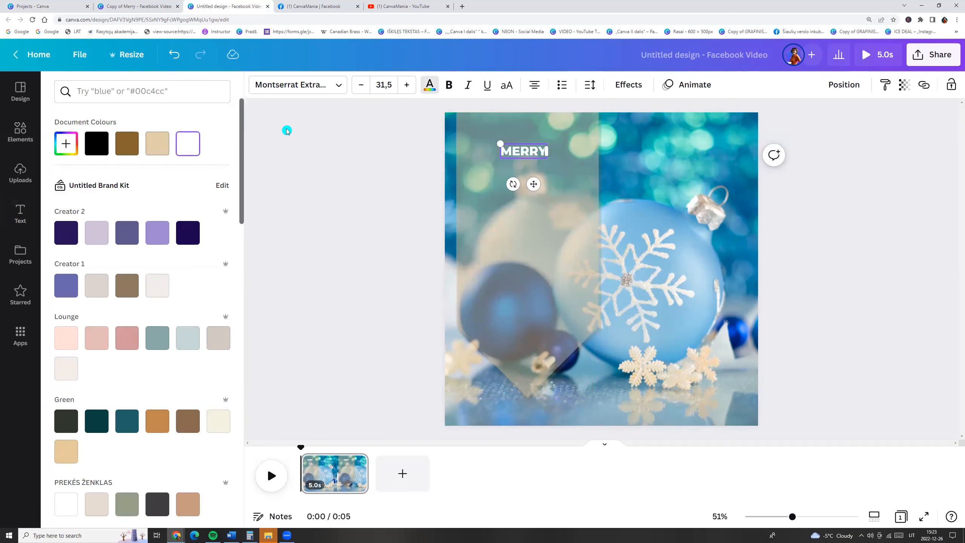
- Set the MERRY text to the Josefin Sans Regular font at size 25
{"action": "left_click", "coordinate": [326, 89]}
{"action": "type", "text": "Josefin"}
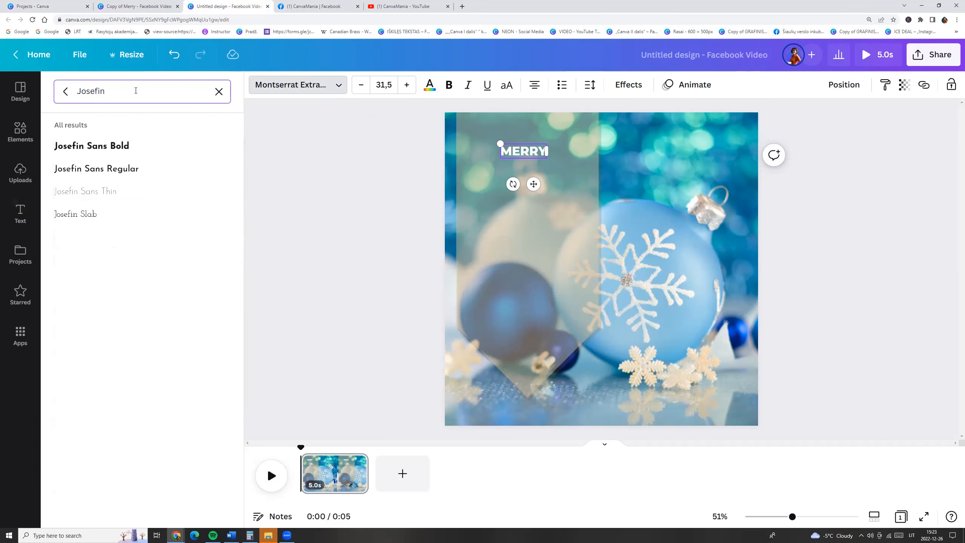
{"action": "left_click", "coordinate": [109, 172]}
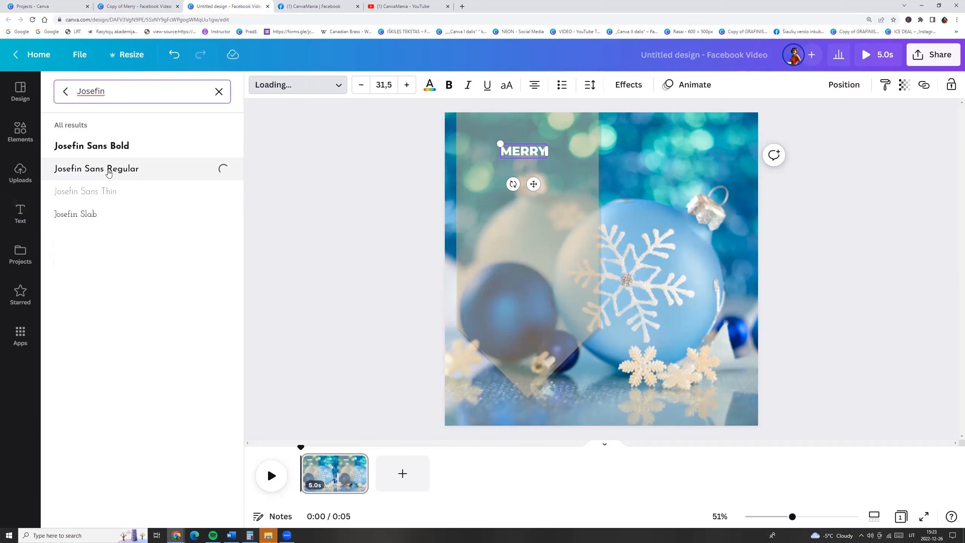
{"action": "left_click", "coordinate": [384, 85]}
{"action": "type", "text": "25"}
{"action": "key", "text": "Return"}
- Add a copy of the text below MERRY reading Christmas at size 55
{"action": "left_click", "coordinate": [530, 154]}
{"action": "left_click_drag", "start_coordinate": [530, 154], "coordinate": [466, 155]}
{"action": "double_click", "coordinate": [530, 173]}
{"action": "type", "text": "Christmas"}
{"action": "left_click", "coordinate": [384, 84]}
{"action": "type", "text": "55"}
{"action": "key", "text": "Return"}
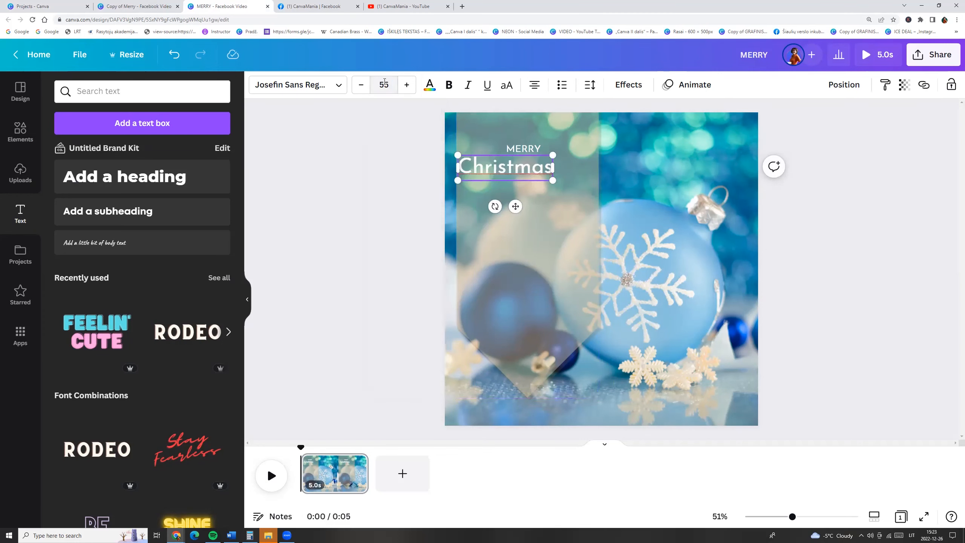
- Change the Christmas text's font to Hatton Bold and centre it under MERRY
{"action": "left_click", "coordinate": [301, 84]}
{"action": "type", "text": "Hatton"}
{"action": "left_click", "coordinate": [86, 191]}
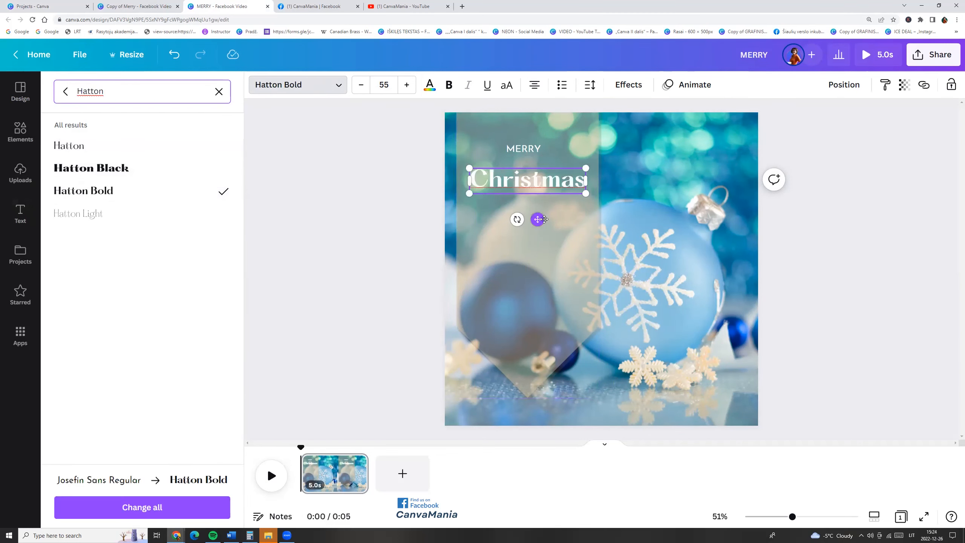
{"action": "left_click_drag", "start_coordinate": [538, 219], "coordinate": [540, 220]}
{"action": "left_click", "coordinate": [413, 202]}
- Duplicate the Christmas text lower on the banner and change it to New Year 2023
{"action": "left_click_drag", "start_coordinate": [521, 179], "coordinate": [529, 269]}
{"action": "double_click", "coordinate": [522, 241]}
{"action": "type", "text": "NEw Year"}
{"action": "double_click", "coordinate": [529, 268]}
{"action": "type", "text": "2023"}
- Place a copy of MERRY above New Year and change its text to CHRISTMAS
{"action": "left_click_drag", "start_coordinate": [524, 148], "coordinate": [530, 221]}
{"action": "double_click", "coordinate": [530, 221]}
{"action": "type", "text": "CHRISTMAS"}
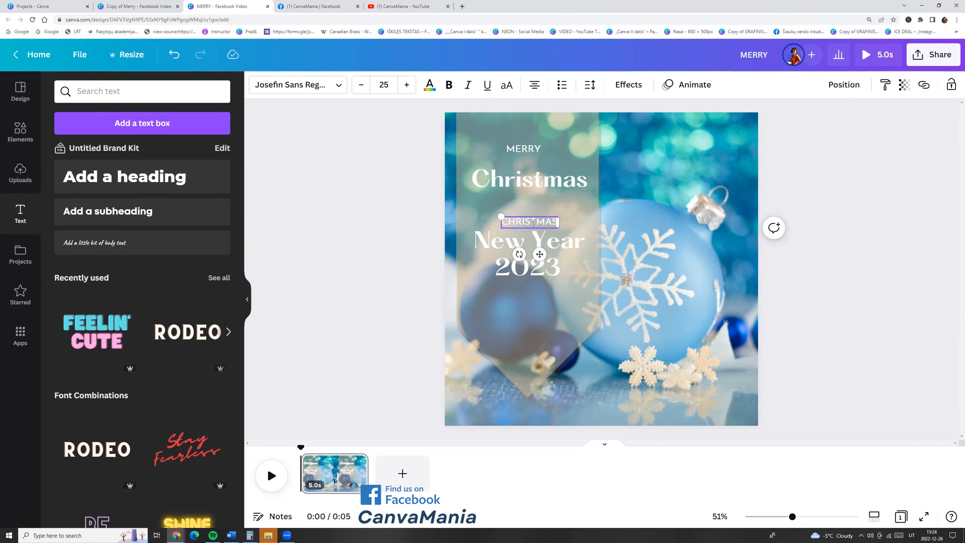
- Change the small copied text to HAPPY and add an & in Hatton Bold between Christmas and HAPPY
{"action": "double_click", "coordinate": [534, 223]}
{"action": "type", "text": "HAPPY"}
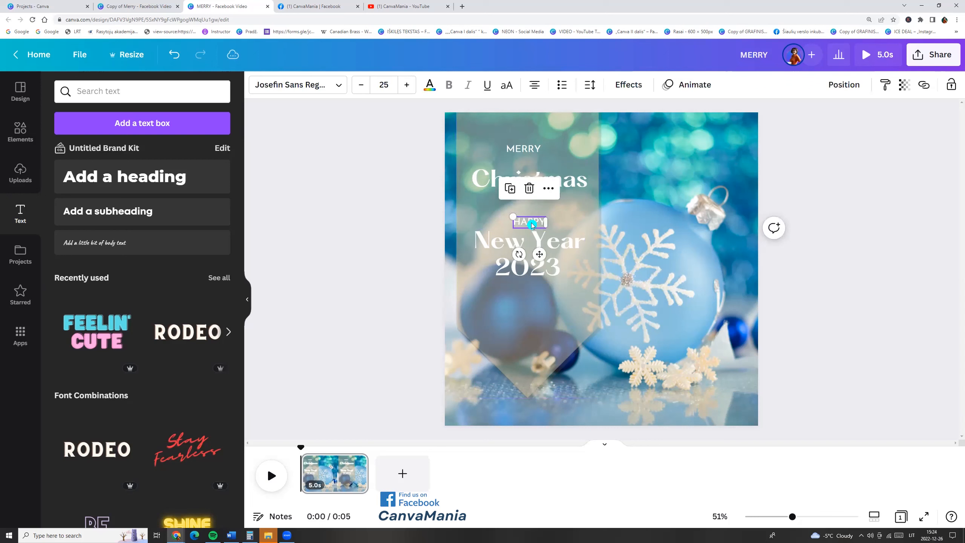
{"action": "left_click_drag", "start_coordinate": [528, 266], "coordinate": [524, 202]}
{"action": "double_click", "coordinate": [525, 202]}
{"action": "type", "text": "&"}
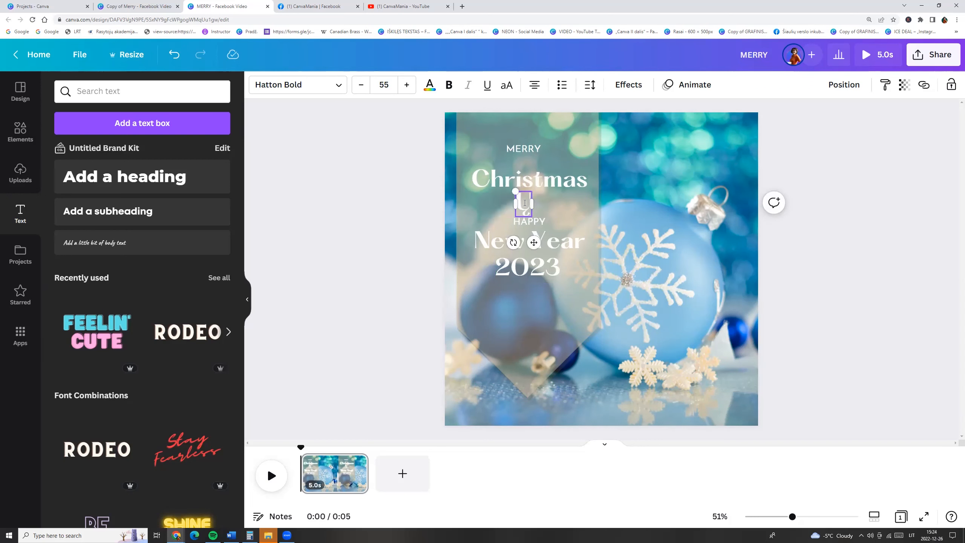
- Lower the 2023 text, select all text lines and space them evenly with Tidy up
{"action": "left_click_drag", "start_coordinate": [552, 267], "coordinate": [552, 291]}
{"action": "left_click", "coordinate": [774, 156]}
{"action": "left_click", "coordinate": [524, 150]}
{"action": "left_click", "coordinate": [529, 180], "text": "shift"}
{"action": "left_click", "coordinate": [525, 204], "text": "shift"}
{"action": "left_click", "coordinate": [529, 223], "text": "shift"}
{"action": "left_click", "coordinate": [528, 242], "text": "shift"}
{"action": "left_click", "coordinate": [513, 290], "text": "shift"}
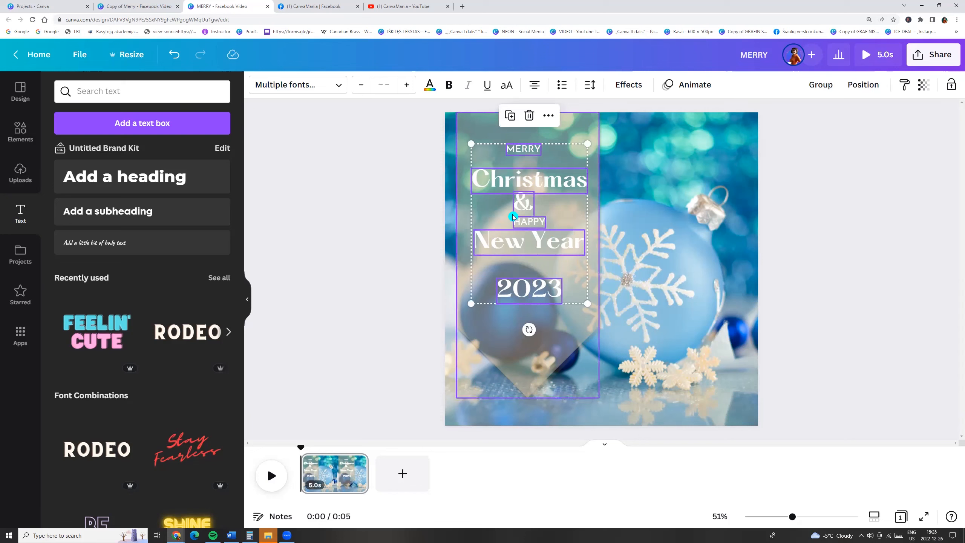
{"action": "left_click", "coordinate": [863, 85]}
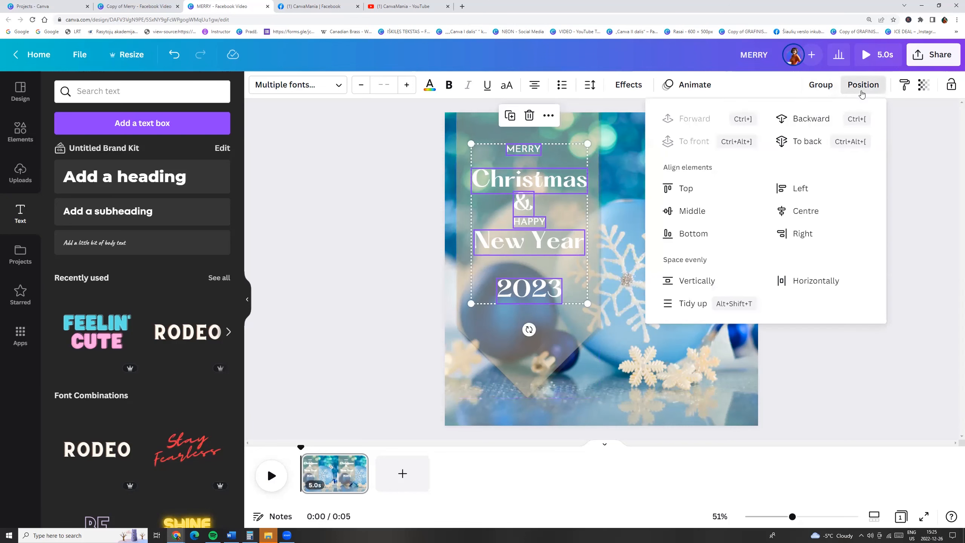
{"action": "left_click", "coordinate": [690, 304]}
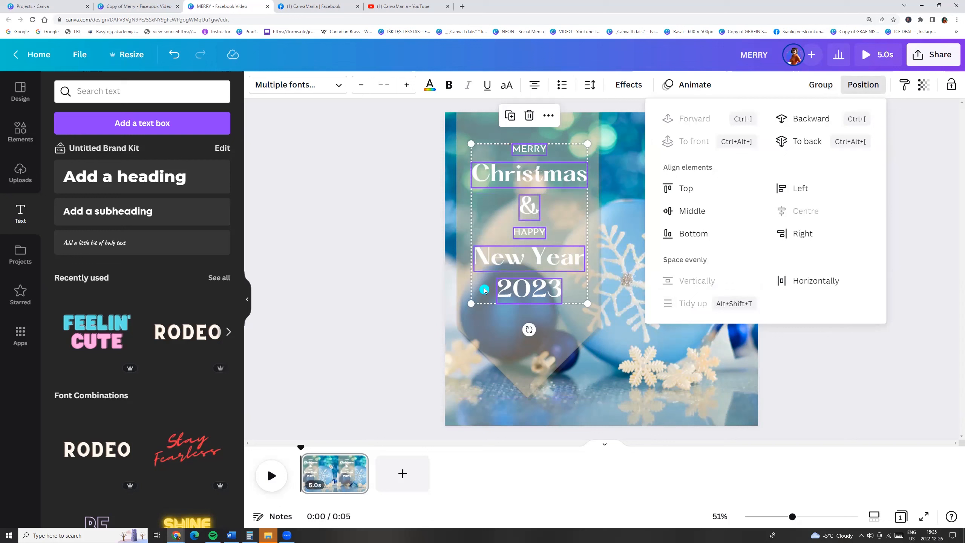
- Duplicate the page
{"action": "left_click", "coordinate": [351, 270]}
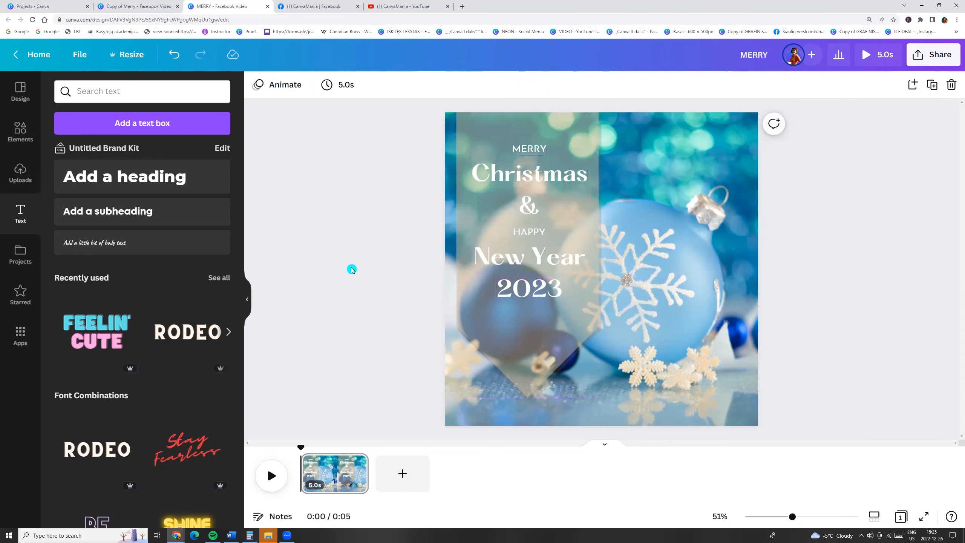
{"action": "left_click", "coordinate": [349, 481]}
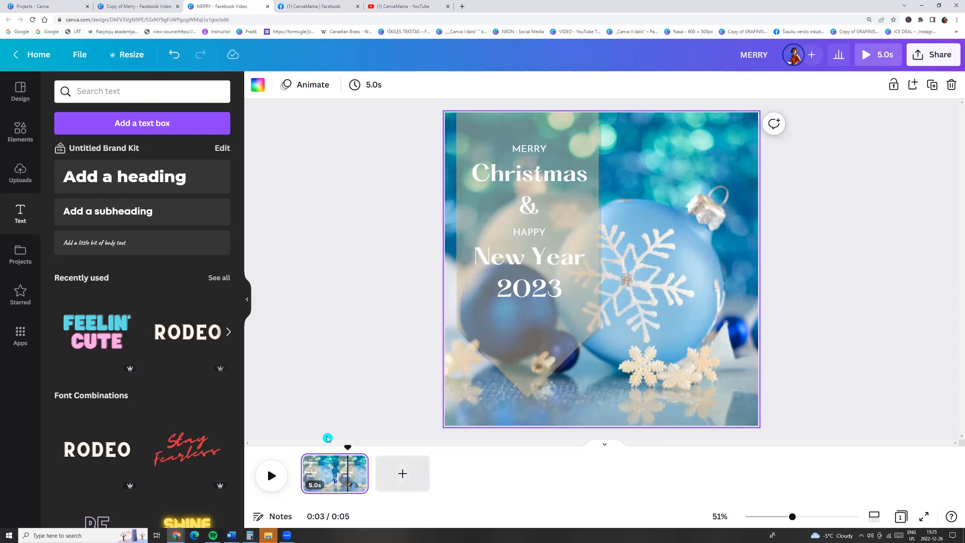
{"action": "left_click", "coordinate": [356, 463]}
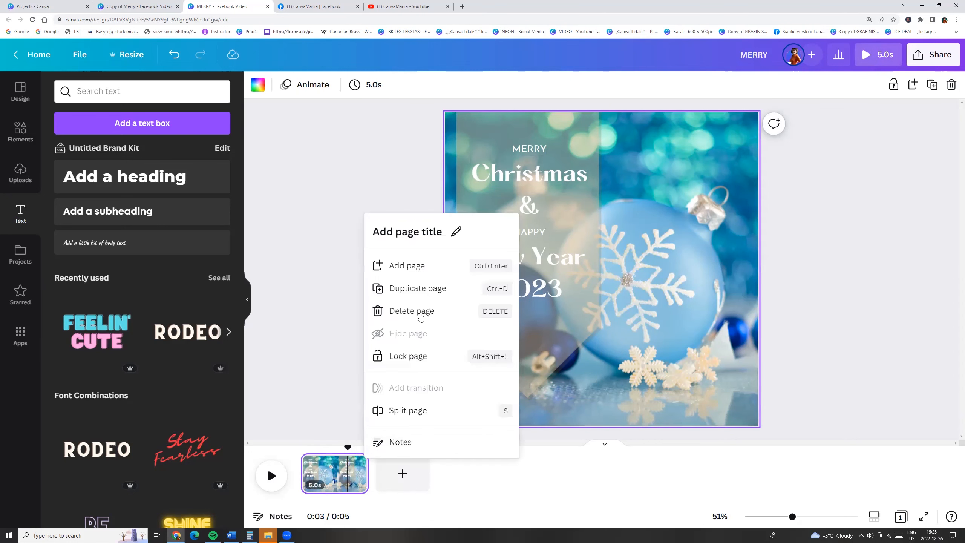
{"action": "left_click", "coordinate": [391, 286]}
- Delete the translucent banner and all text lines from the second page
{"action": "left_click", "coordinate": [521, 335]}
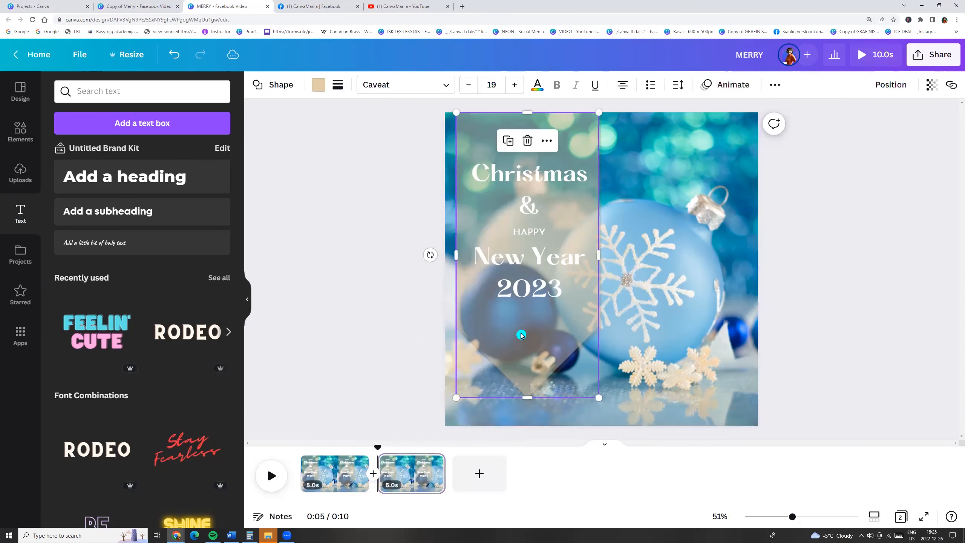
{"action": "key", "text": "Delete"}
{"action": "left_click", "coordinate": [522, 334]}
{"action": "left_click", "coordinate": [521, 289]}
{"action": "key", "text": "Delete"}
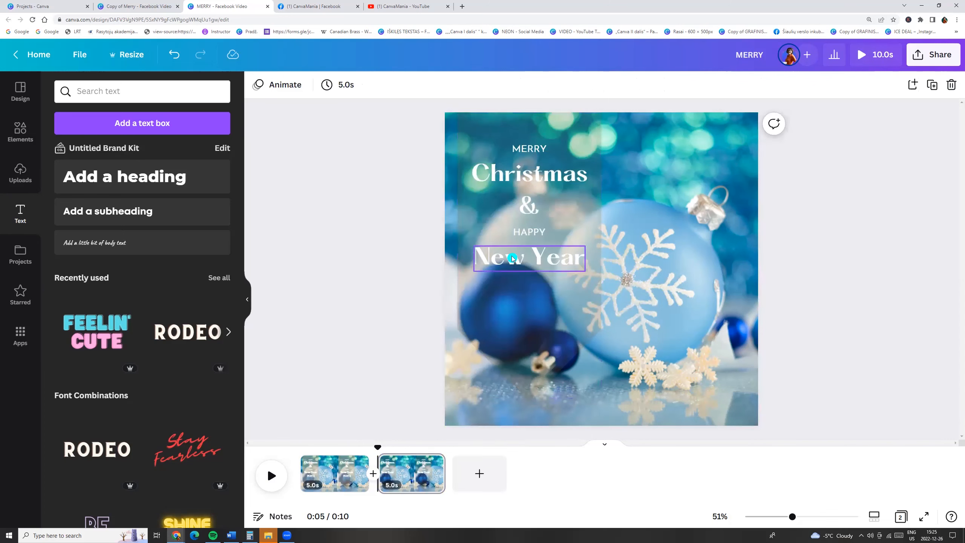
{"action": "left_click", "coordinate": [520, 258]}
{"action": "key", "text": "Delete"}
{"action": "left_click", "coordinate": [521, 232]}
{"action": "key", "text": "Delete"}
{"action": "left_click", "coordinate": [518, 214]}
{"action": "key", "text": "Delete"}
{"action": "left_click", "coordinate": [518, 200]}
{"action": "left_click", "coordinate": [523, 177]}
{"action": "key", "text": "Delete"}
{"action": "left_click", "coordinate": [523, 152]}
{"action": "key", "text": "Delete"}
{"action": "left_click", "coordinate": [530, 216]}
{"action": "key", "text": "Delete"}
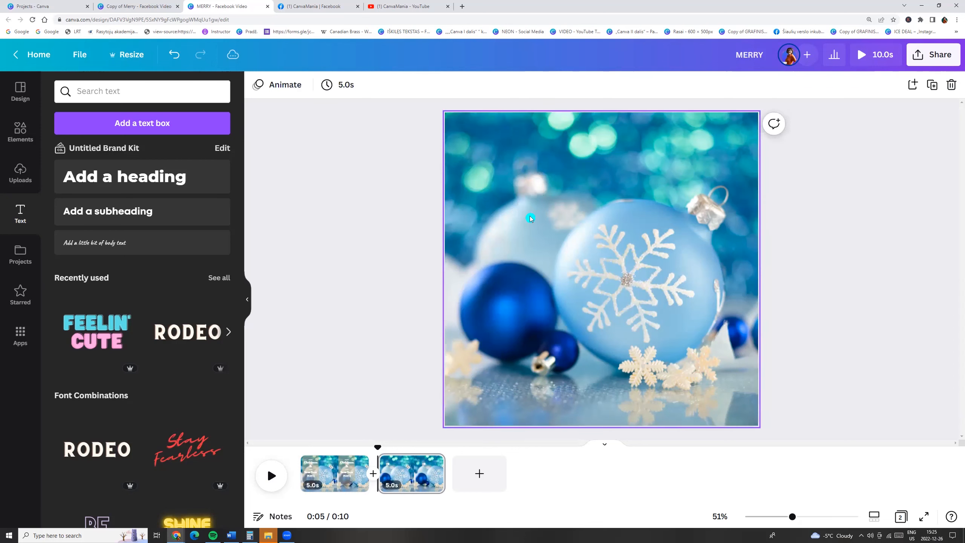
- Add a circle frame to the second page and move it over the large bauble
{"action": "left_click", "coordinate": [23, 131]}
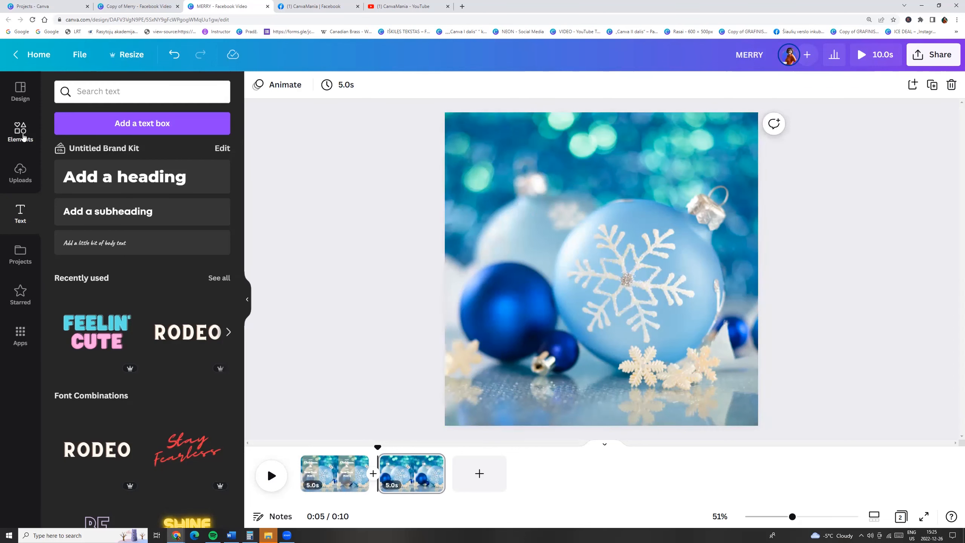
{"action": "left_click", "coordinate": [23, 131]}
{"action": "scroll", "coordinate": [126, 334], "scroll_direction": "down", "scroll_amount": 15}
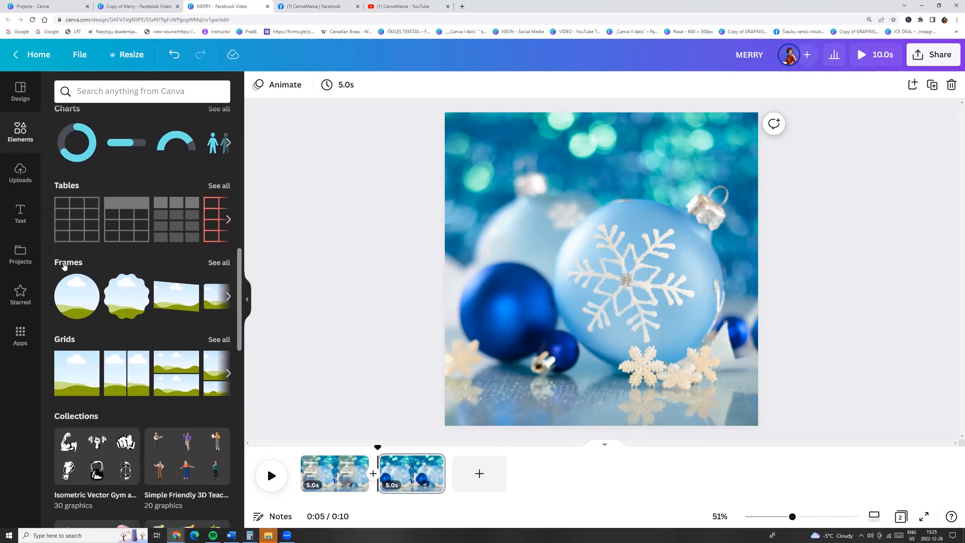
{"action": "left_click", "coordinate": [91, 284]}
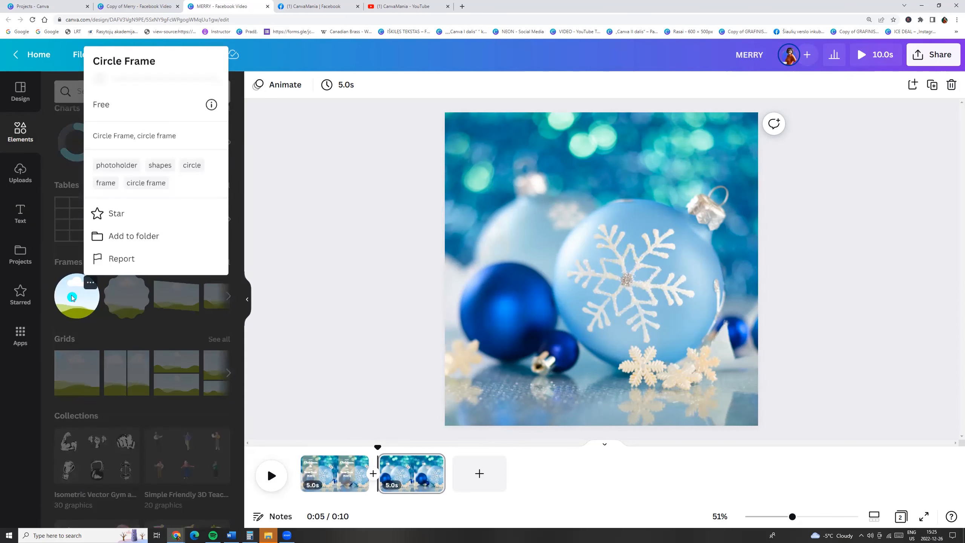
{"action": "left_click", "coordinate": [74, 297]}
{"action": "left_click_drag", "start_coordinate": [572, 281], "coordinate": [611, 294]}
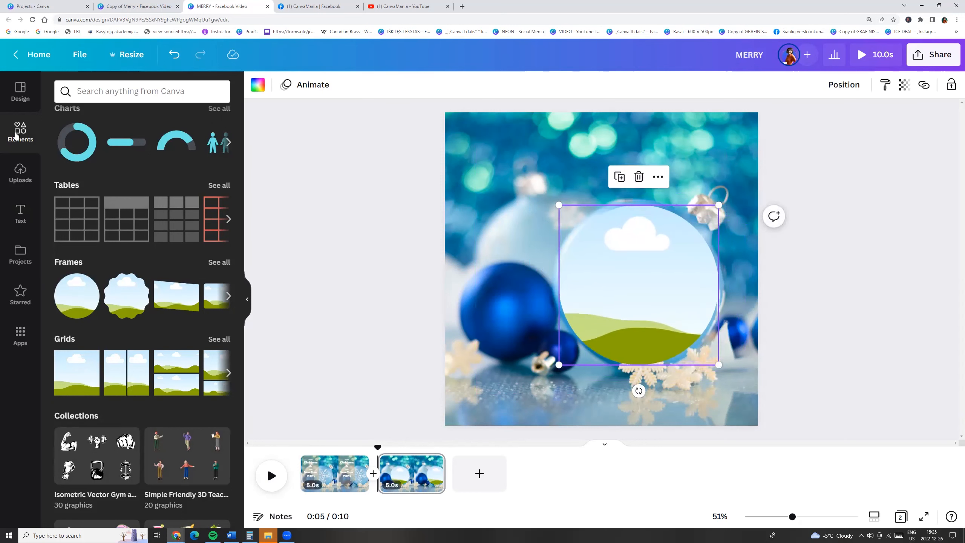
- Fill the circle frame with the Santa Claus Riding On Sledge video
{"action": "left_click", "coordinate": [21, 332]}
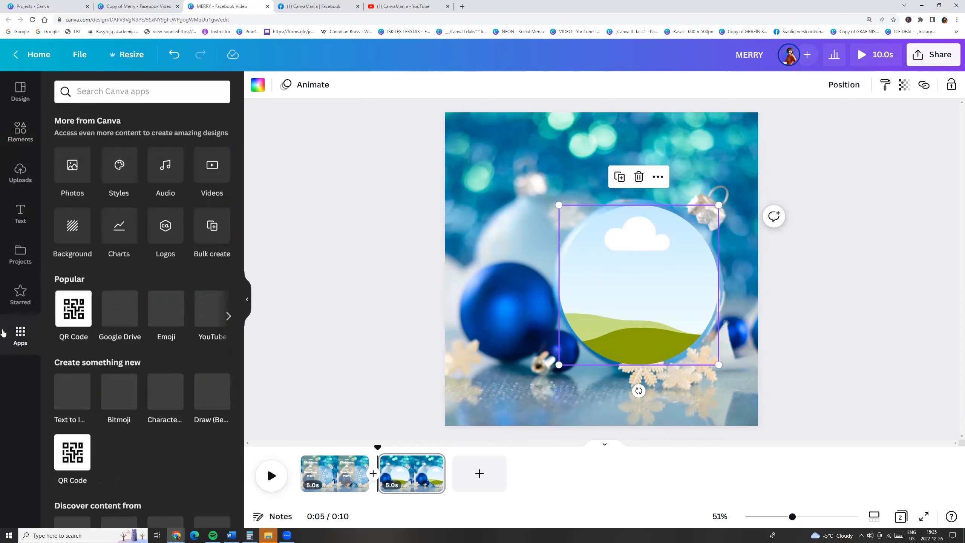
{"action": "left_click", "coordinate": [213, 172]}
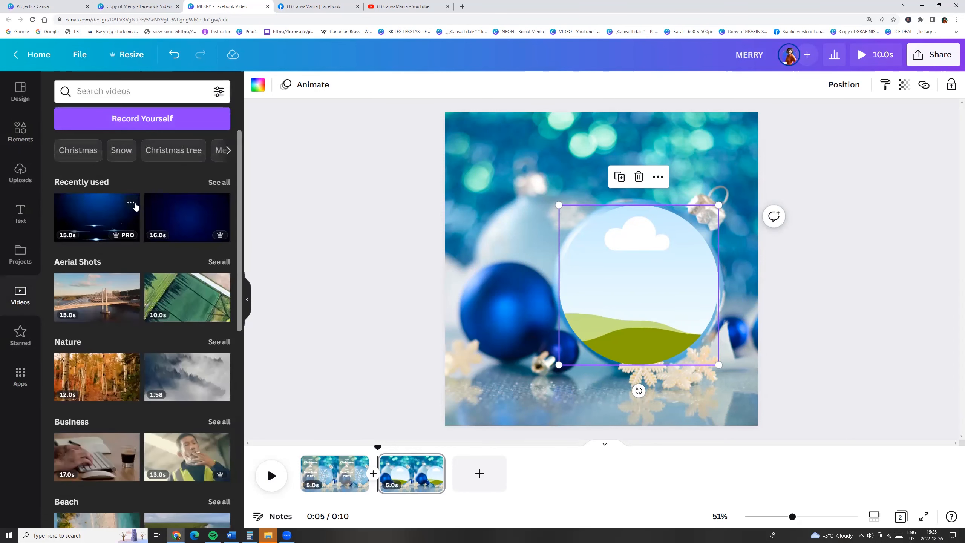
{"action": "left_click", "coordinate": [221, 206]}
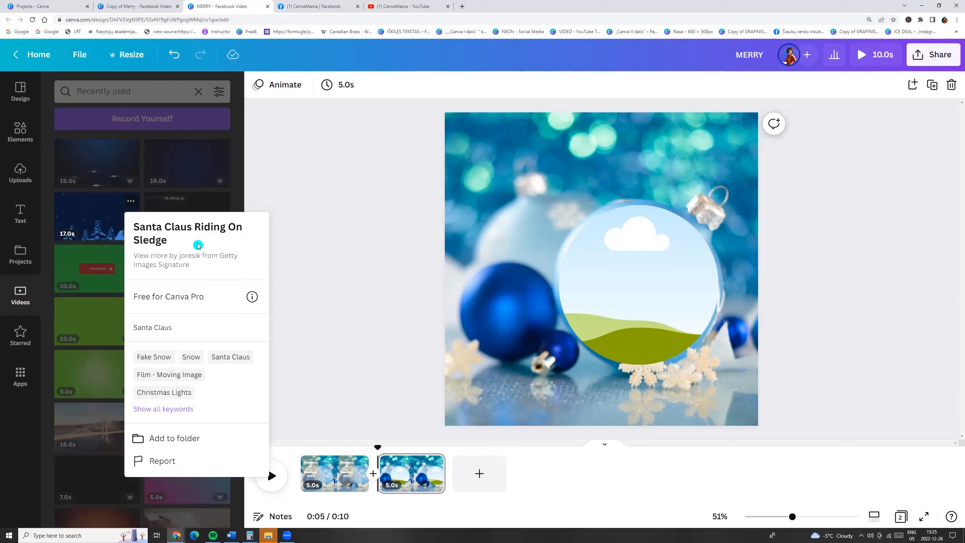
{"action": "left_click", "coordinate": [94, 218]}
{"action": "left_click_drag", "start_coordinate": [94, 219], "coordinate": [570, 267]}
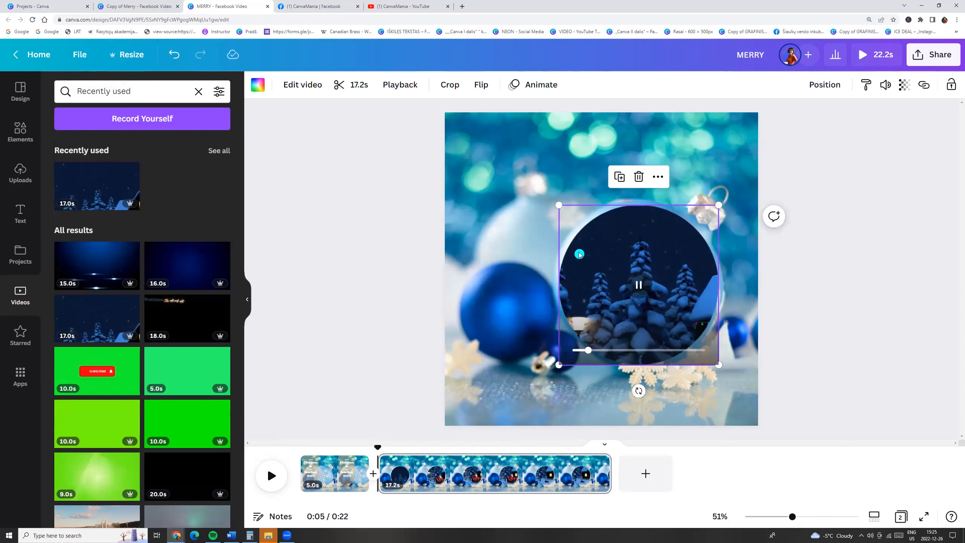
- Trim the Santa video in the frame to about 4.7 seconds
{"action": "left_click", "coordinate": [339, 84]}
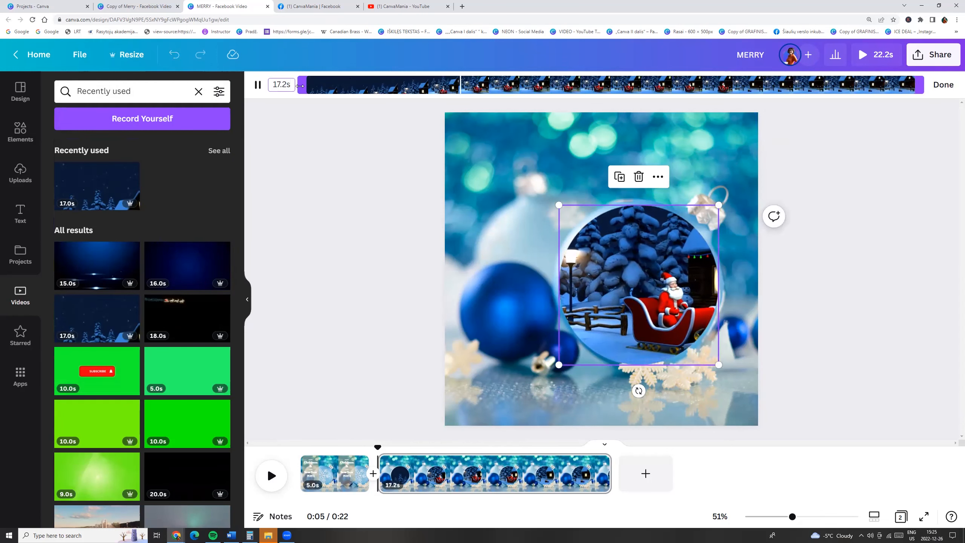
{"action": "left_click_drag", "start_coordinate": [300, 87], "coordinate": [373, 85]}
{"action": "left_click_drag", "start_coordinate": [922, 84], "coordinate": [556, 85]}
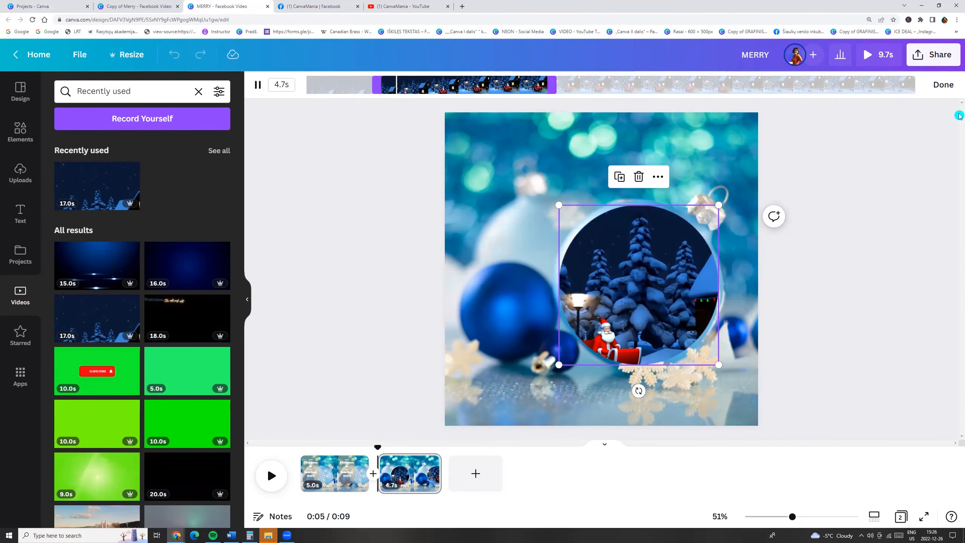
{"action": "left_click", "coordinate": [943, 84]}
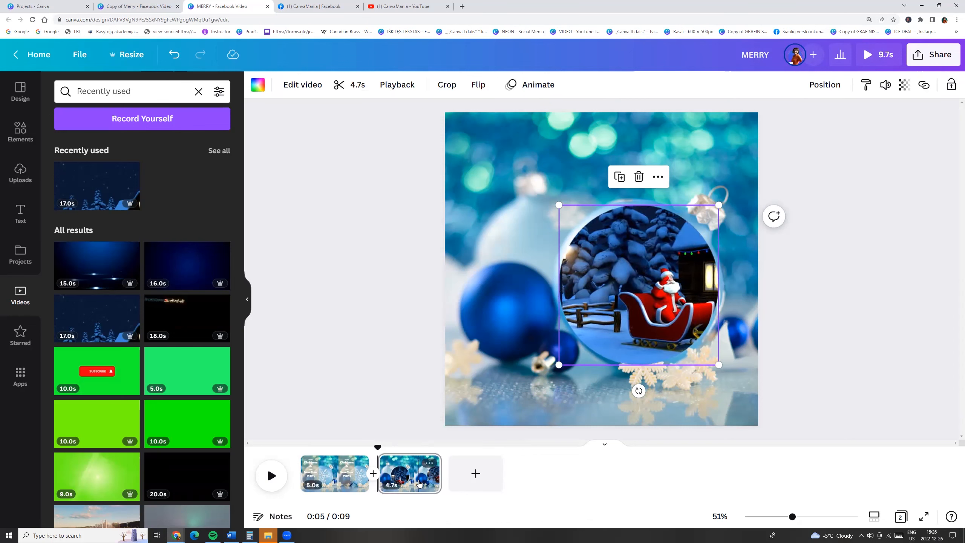
- Duplicate the second page and remove the video from the third page's circle frame
{"action": "left_click", "coordinate": [425, 483]}
{"action": "key", "text": "ctrl+d"}
{"action": "left_click", "coordinate": [611, 313]}
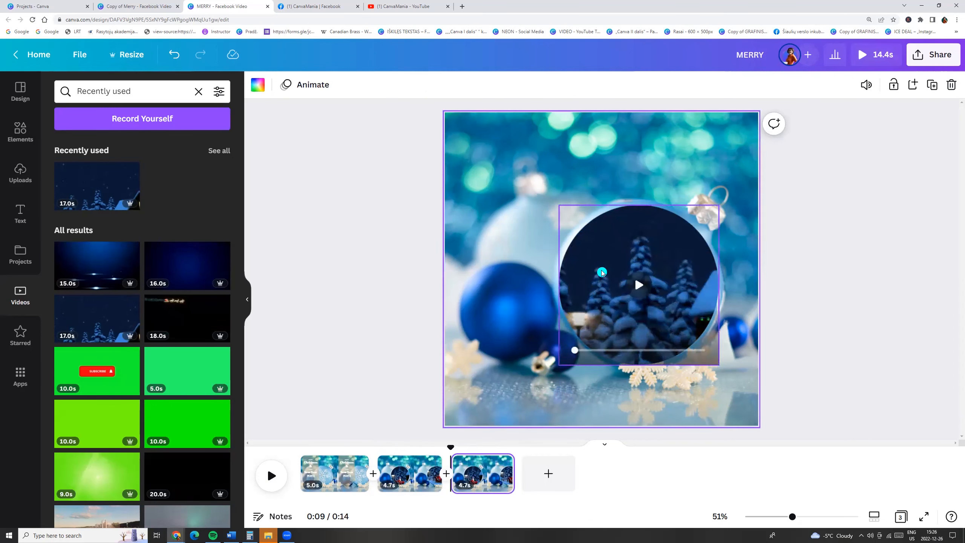
{"action": "key", "text": "Delete"}
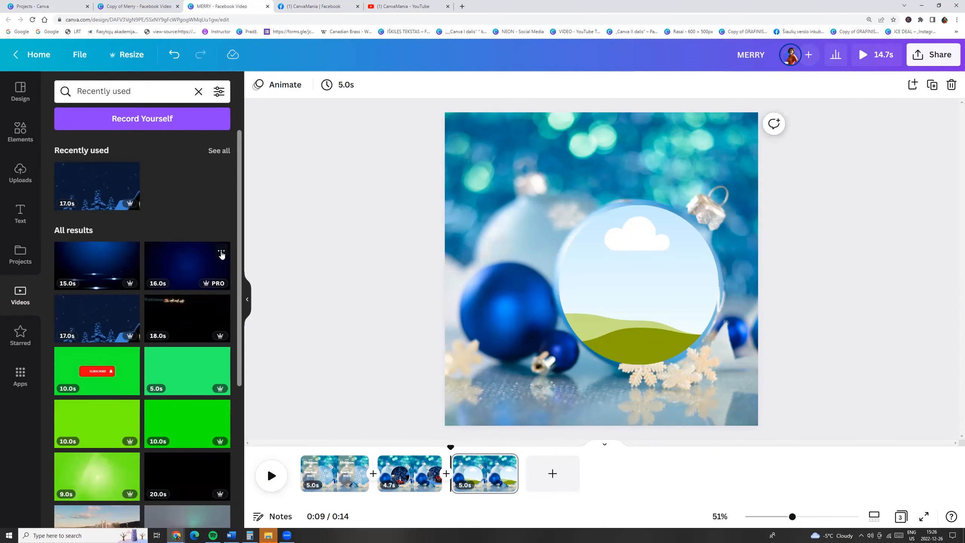
- Fill the third page's circle frame with the Merry christmas blue ornaments video
{"action": "left_click", "coordinate": [222, 253]}
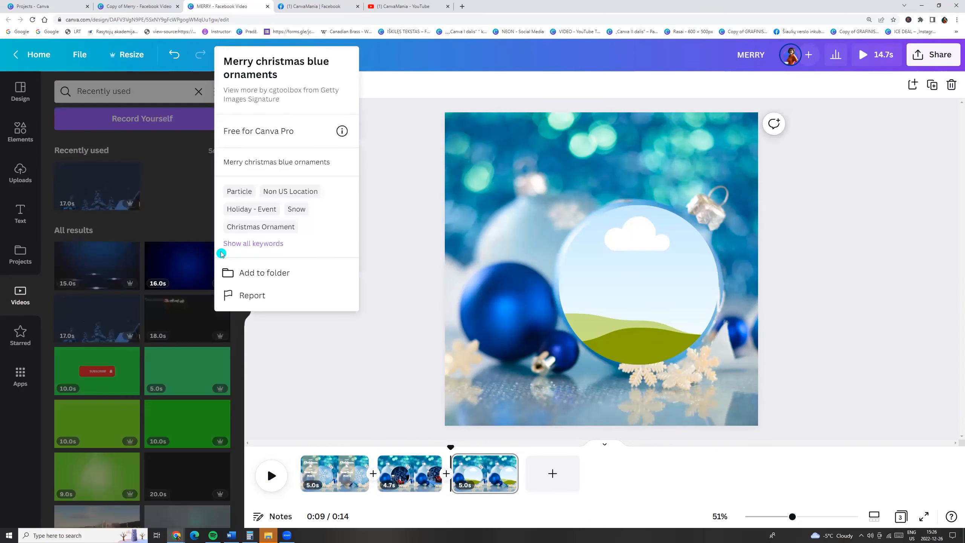
{"action": "left_click", "coordinate": [188, 276]}
{"action": "left_click_drag", "start_coordinate": [167, 295], "coordinate": [597, 260]}
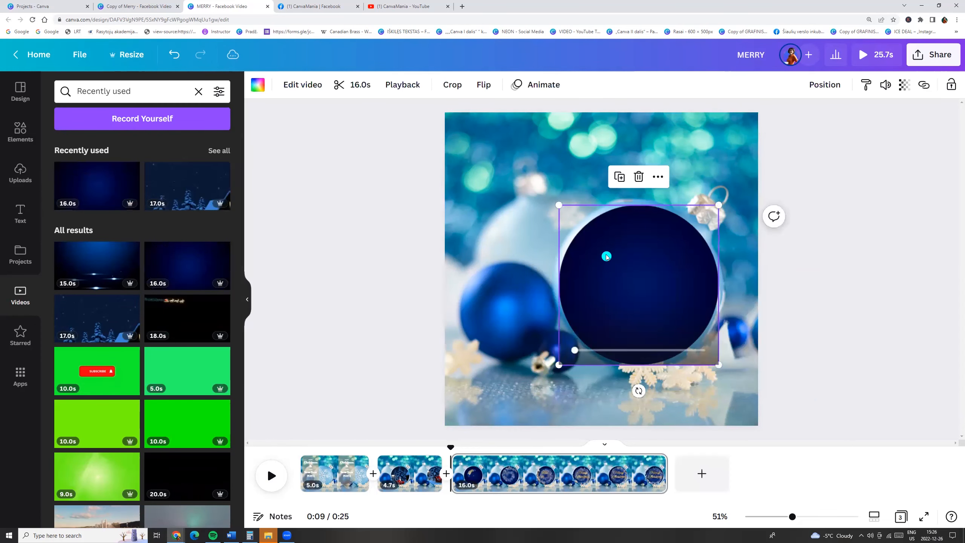
- Trim the ornaments video in the frame to about 8.5 seconds
{"action": "double_click", "coordinate": [606, 254]}
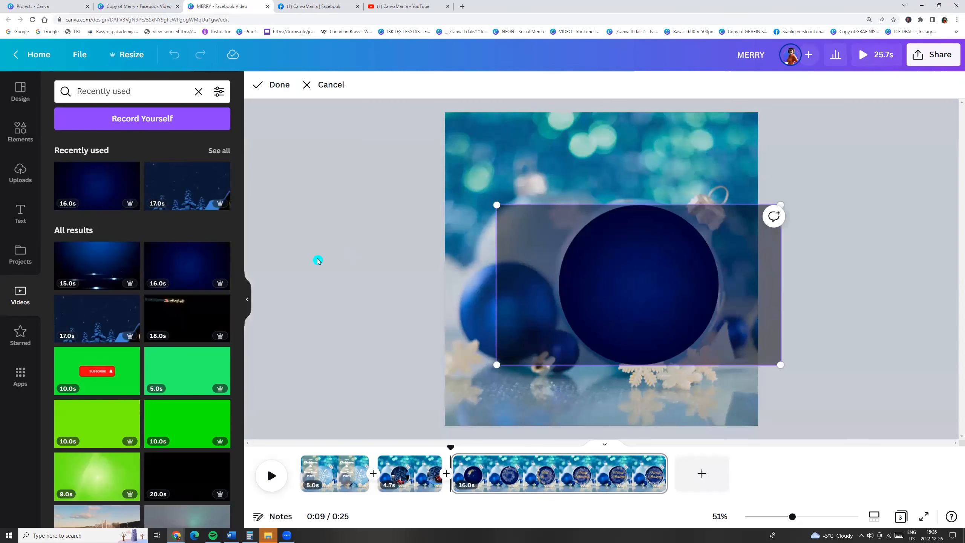
{"action": "left_click", "coordinate": [319, 261]}
{"action": "left_click", "coordinate": [344, 86]}
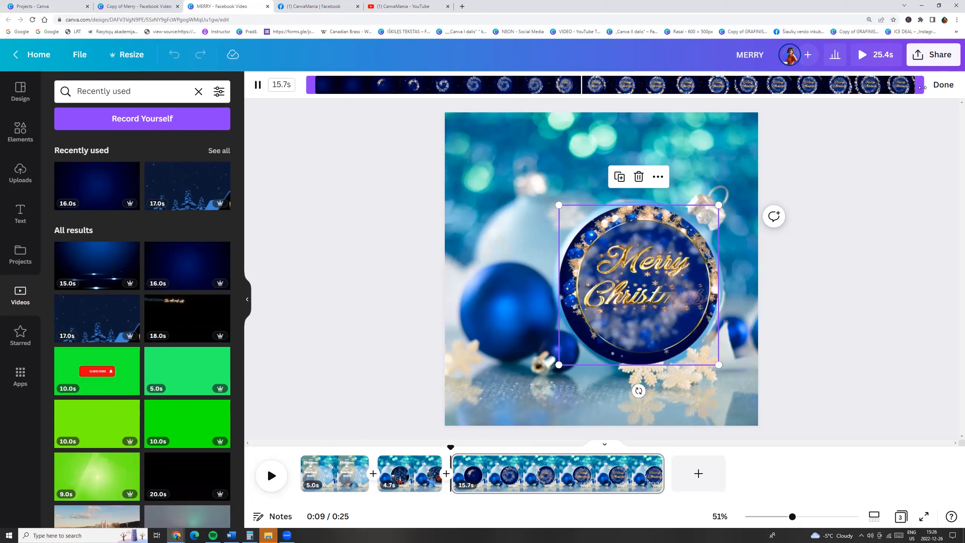
{"action": "left_click_drag", "start_coordinate": [922, 88], "coordinate": [643, 58]}
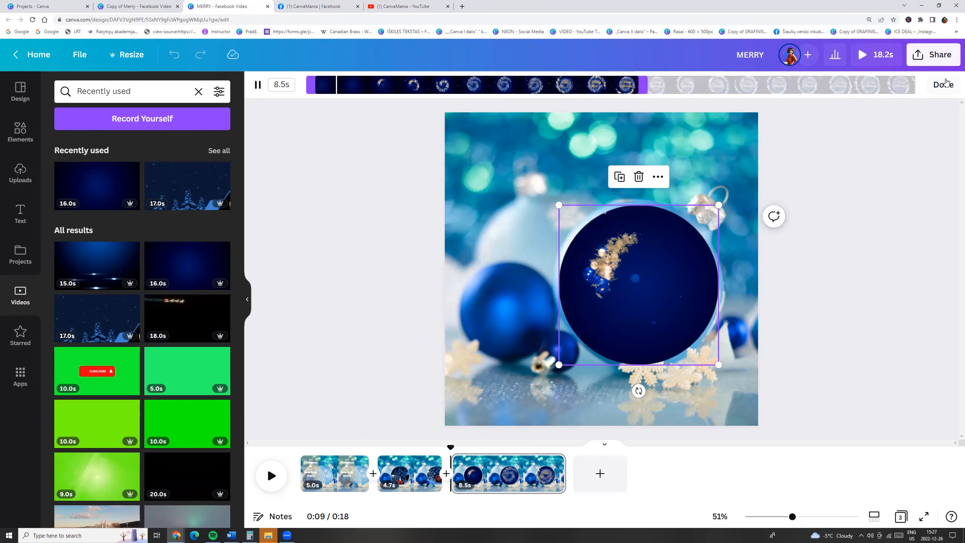
{"action": "left_click", "coordinate": [945, 84]}
- Browse the Elements panel's recently used items and graphics for a snow frame
{"action": "left_click", "coordinate": [771, 173]}
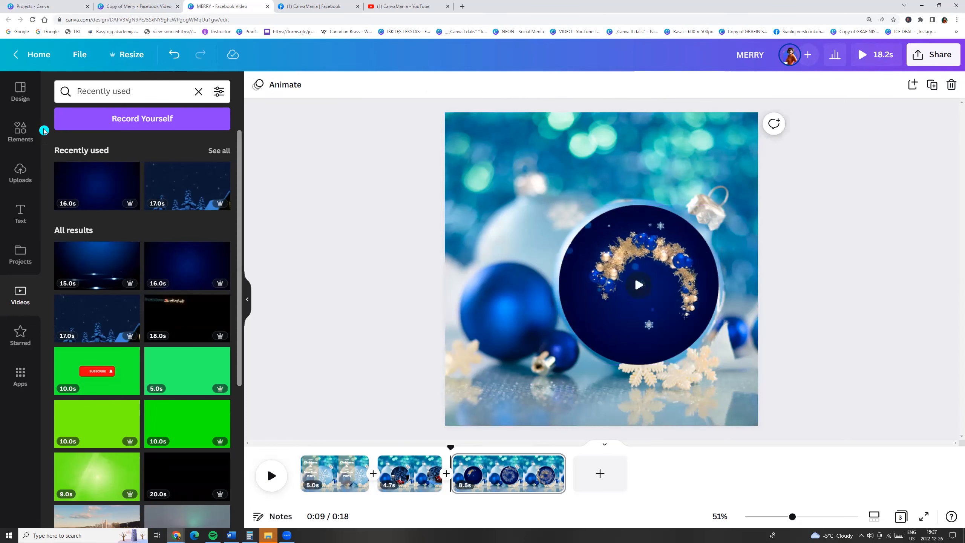
{"action": "left_click", "coordinate": [22, 133]}
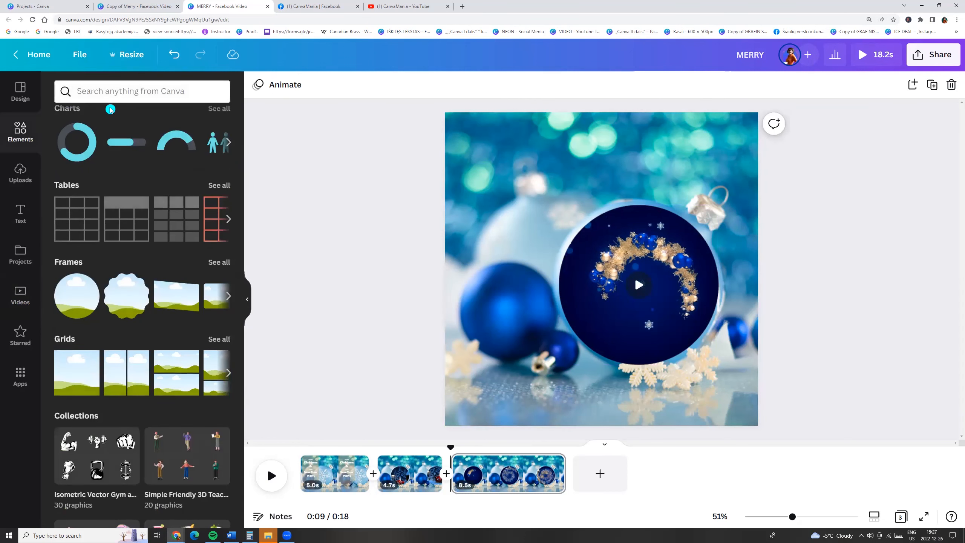
{"action": "scroll", "coordinate": [237, 263], "scroll_direction": "up", "scroll_amount": 15}
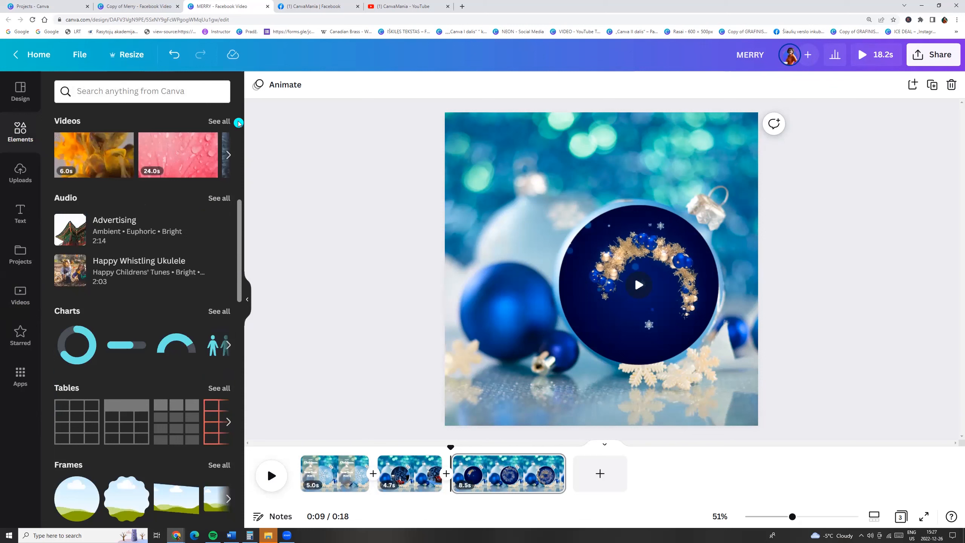
{"action": "left_click", "coordinate": [219, 151]}
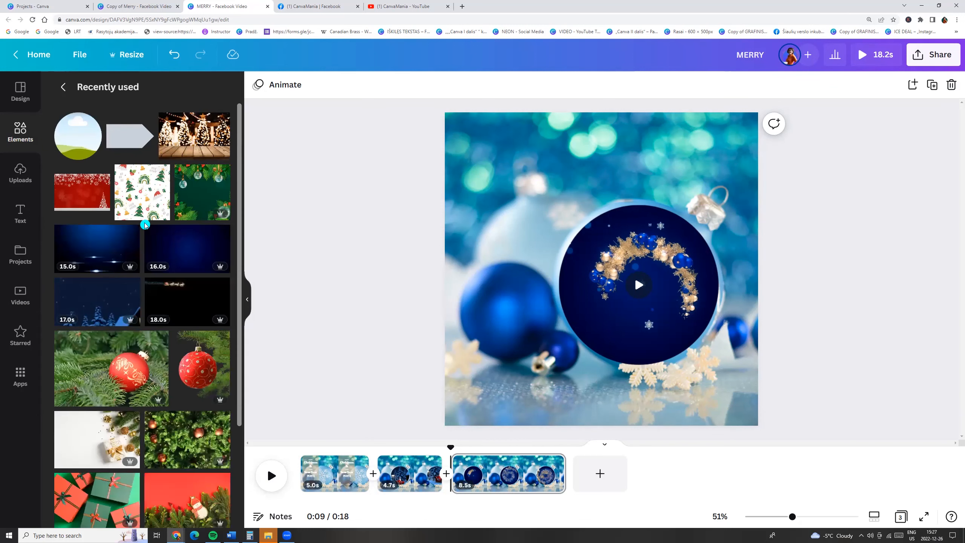
{"action": "left_click", "coordinate": [63, 98]}
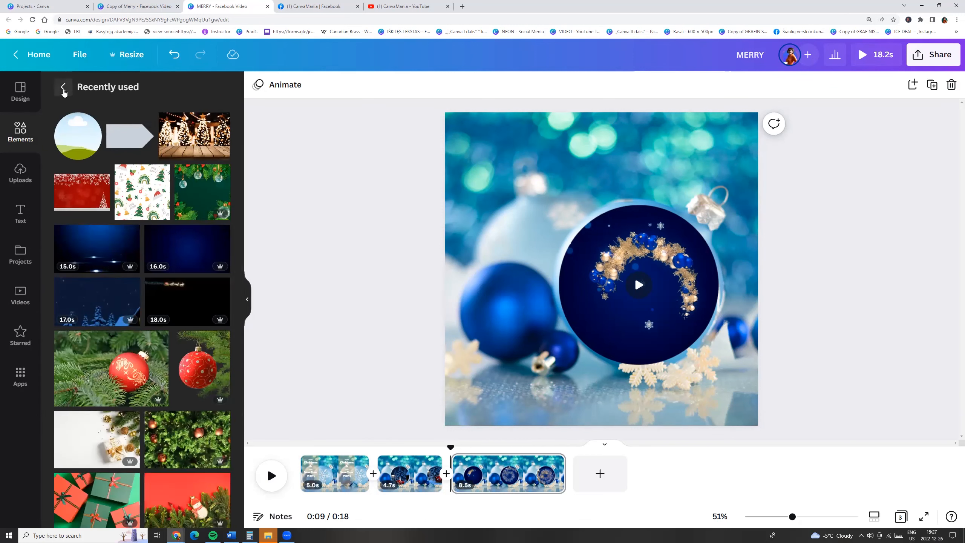
{"action": "left_click", "coordinate": [64, 89]}
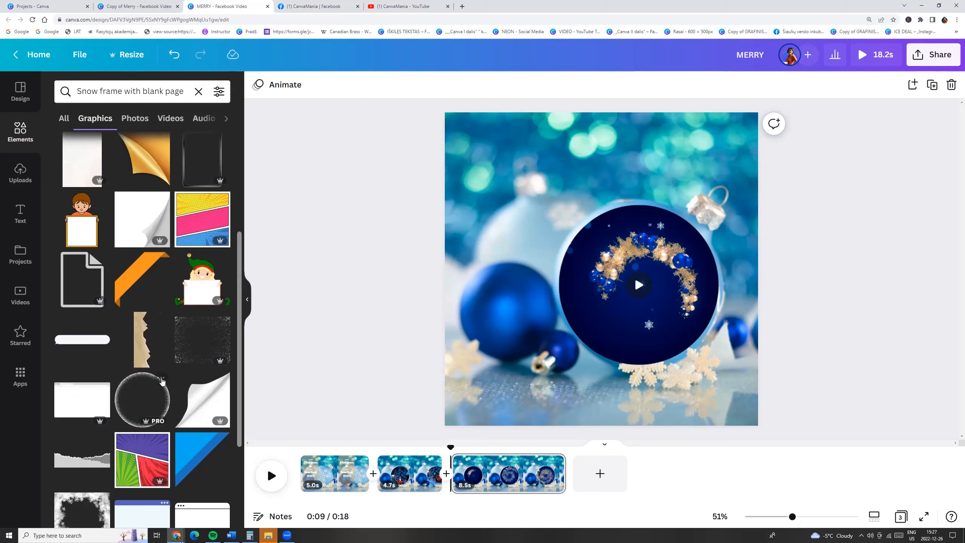
- Add the Snow Frame with Blank Space graphic to the third page
{"action": "left_click", "coordinate": [162, 382]}
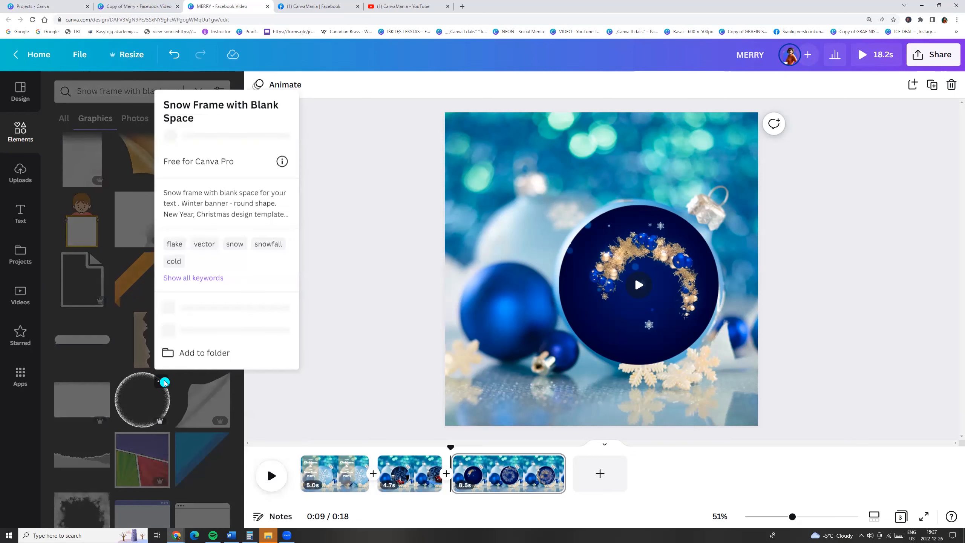
{"action": "left_click", "coordinate": [144, 398]}
{"action": "left_click", "coordinate": [144, 398]}
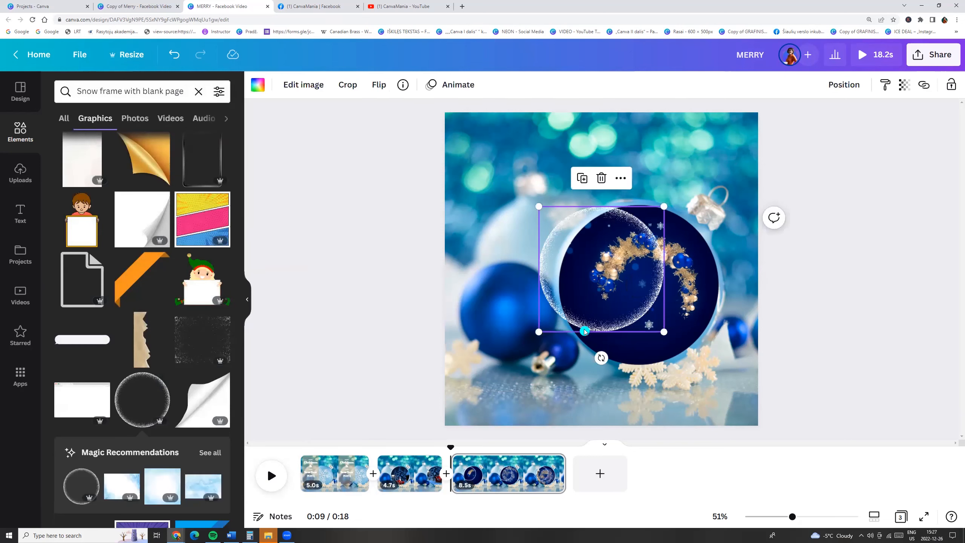
- Resize and position the snow frame so it rings the circle video frame on the third page
{"action": "left_click_drag", "start_coordinate": [671, 333], "coordinate": [697, 365]}
{"action": "mouse_move", "coordinate": [645, 318]}
{"action": "left_mouse_down"}
{"action": "mouse_move", "coordinate": [676, 319]}
{"action": "mouse_move", "coordinate": [661, 318]}
{"action": "left_mouse_up"}
{"action": "left_click_drag", "start_coordinate": [721, 363], "coordinate": [727, 368]}
{"action": "left_click_drag", "start_coordinate": [644, 304], "coordinate": [647, 304]}
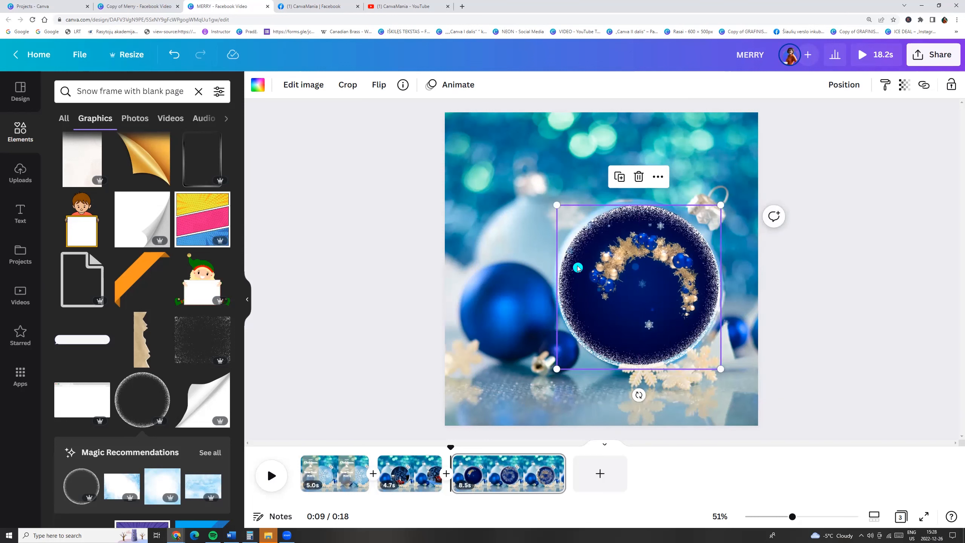
{"action": "left_click_drag", "start_coordinate": [575, 252], "coordinate": [612, 229]}
{"action": "left_click_drag", "start_coordinate": [577, 274], "coordinate": [578, 271]}
{"action": "left_click_drag", "start_coordinate": [690, 262], "coordinate": [653, 278]}
{"action": "left_click", "coordinate": [645, 315]}
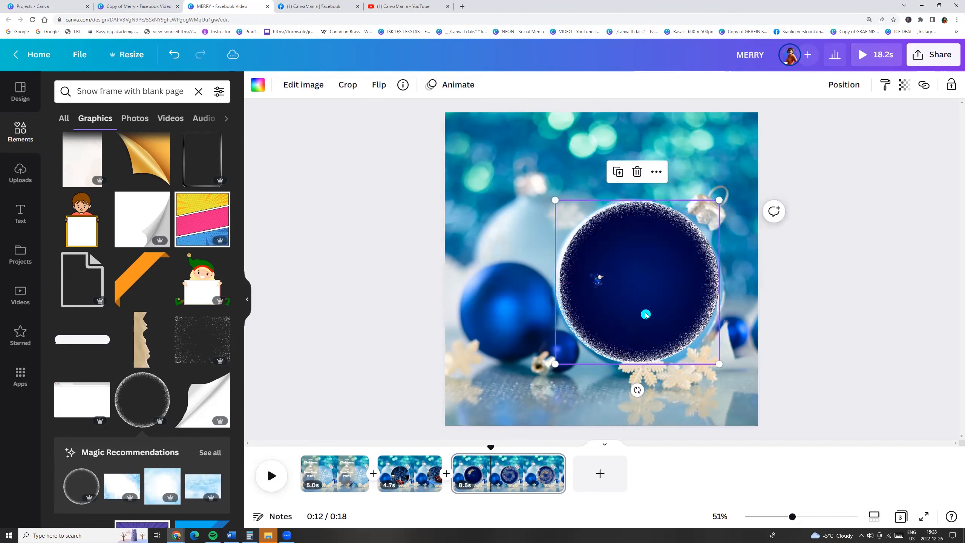
- Align the snow frame around the circle video frame on the second page
{"action": "double_click", "coordinate": [645, 315]}
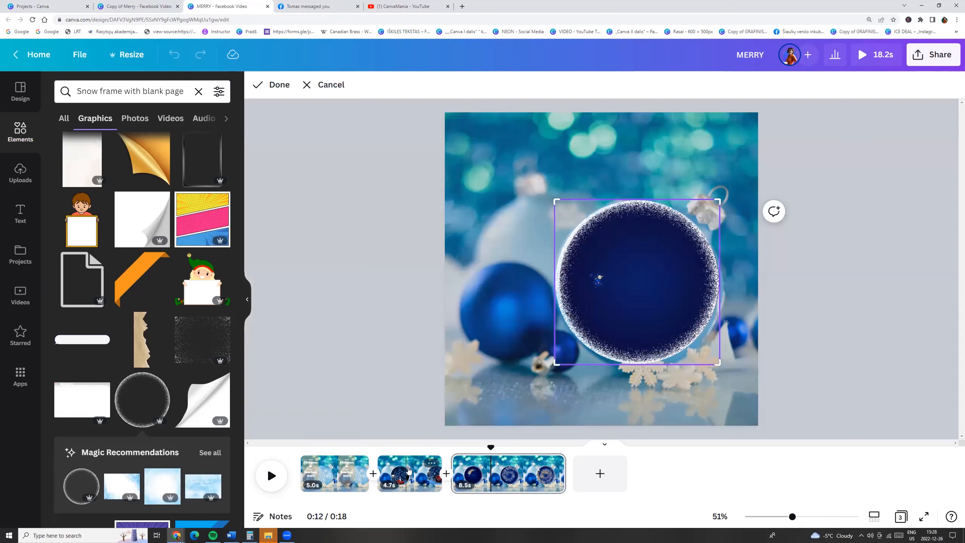
{"action": "left_click", "coordinate": [407, 470]}
{"action": "left_click", "coordinate": [618, 322]}
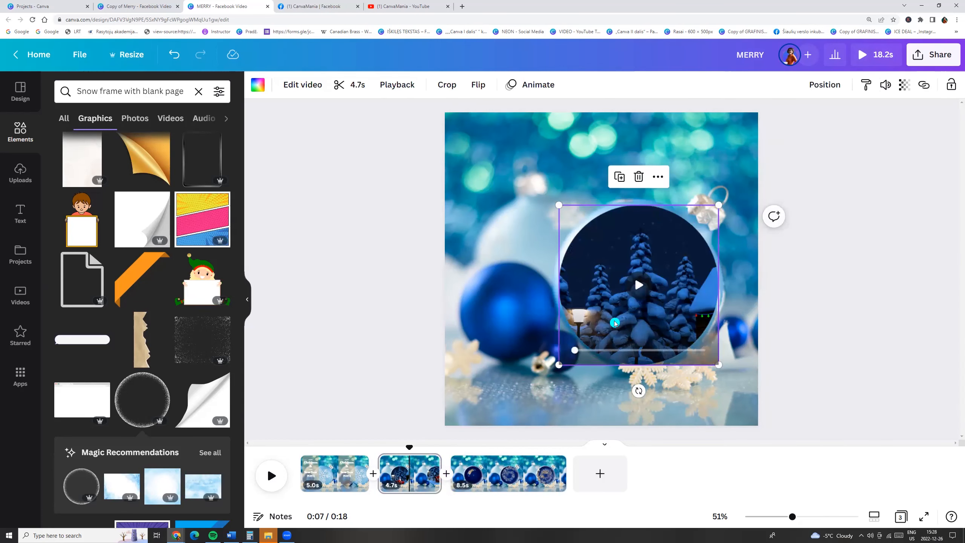
{"action": "left_click", "coordinate": [608, 305]}
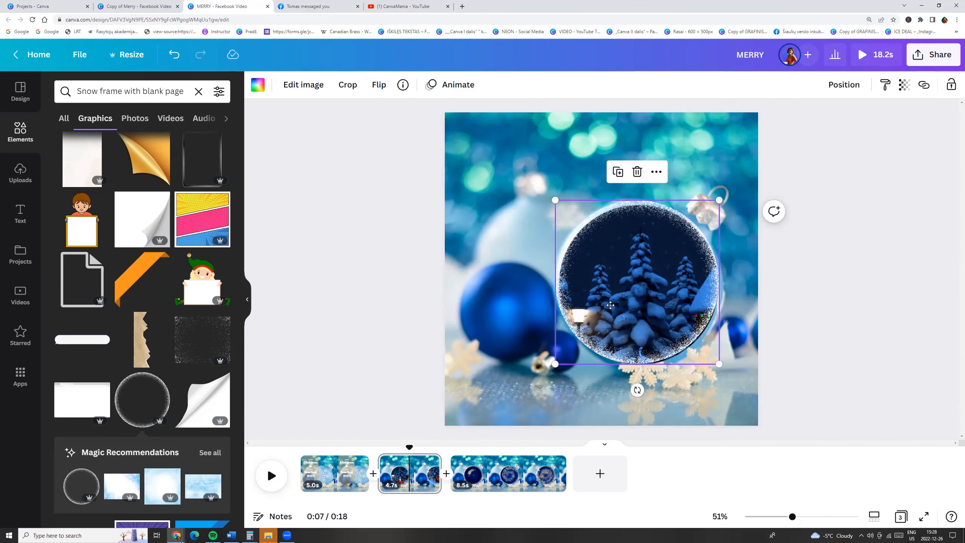
{"action": "left_click_drag", "start_coordinate": [607, 305], "coordinate": [611, 305]}
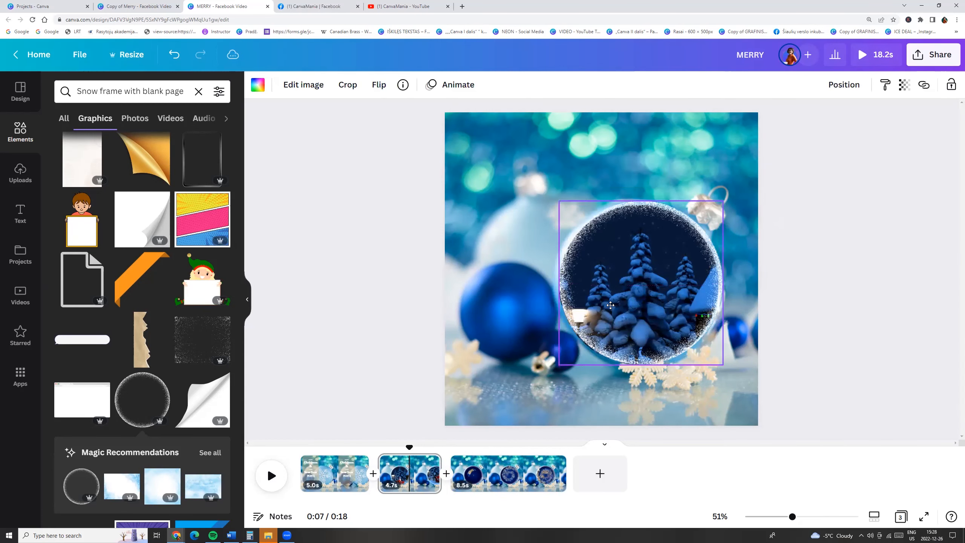
{"action": "left_click", "coordinate": [365, 327]}
- Shorten the first page's duration to about 2.2 seconds
{"action": "left_click_drag", "start_coordinate": [409, 447], "coordinate": [300, 448]}
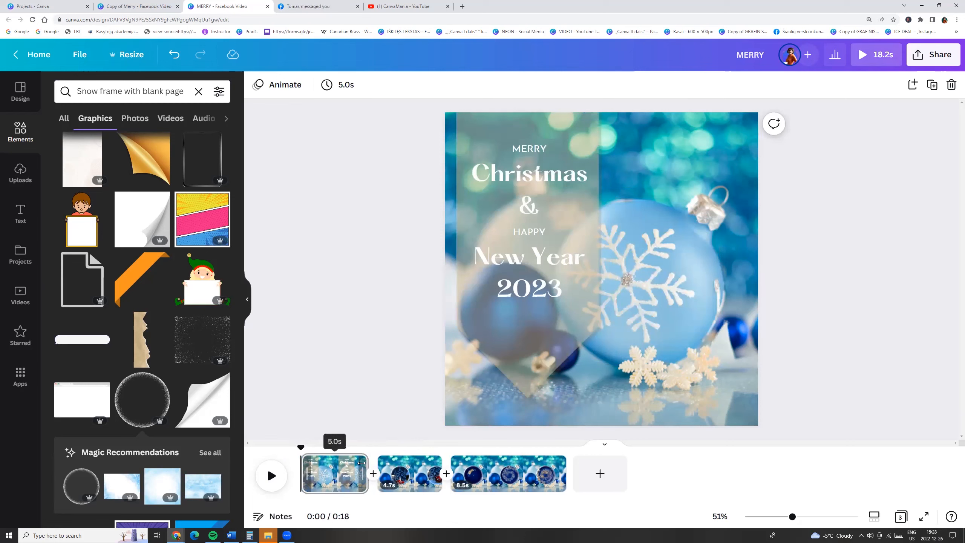
{"action": "left_click_drag", "start_coordinate": [363, 462], "coordinate": [327, 464]}
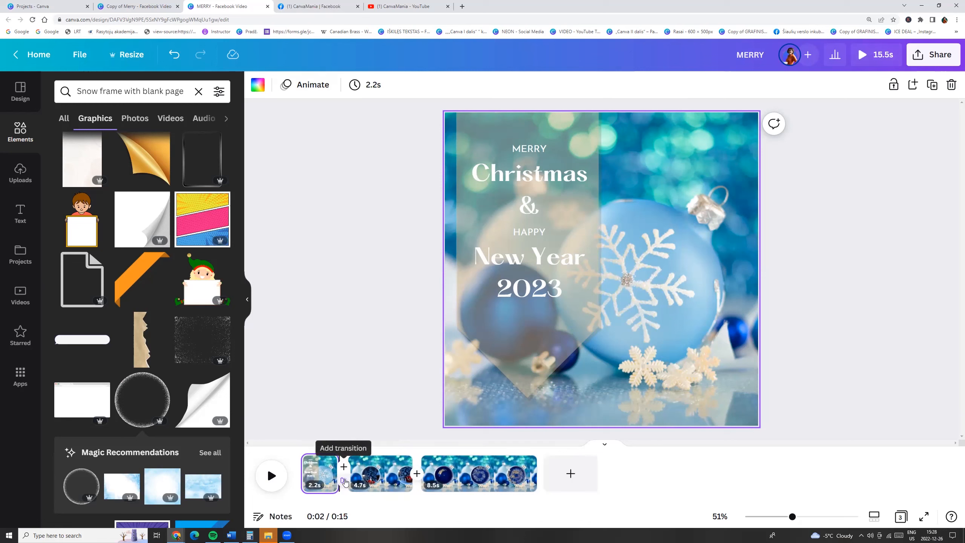
- Add the Match & Move transition and apply it between all pages
{"action": "left_click", "coordinate": [345, 480]}
{"action": "left_click", "coordinate": [76, 293]}
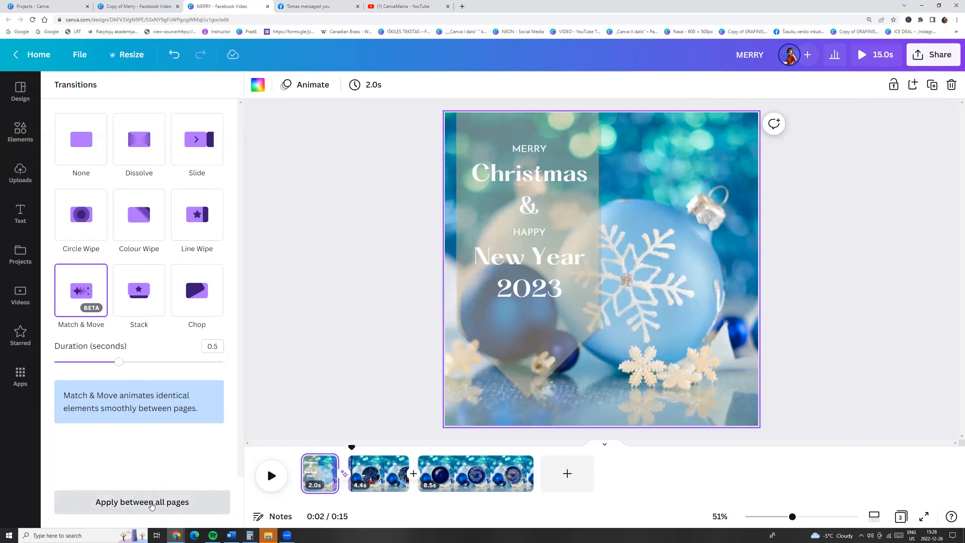
{"action": "left_click", "coordinate": [153, 508]}
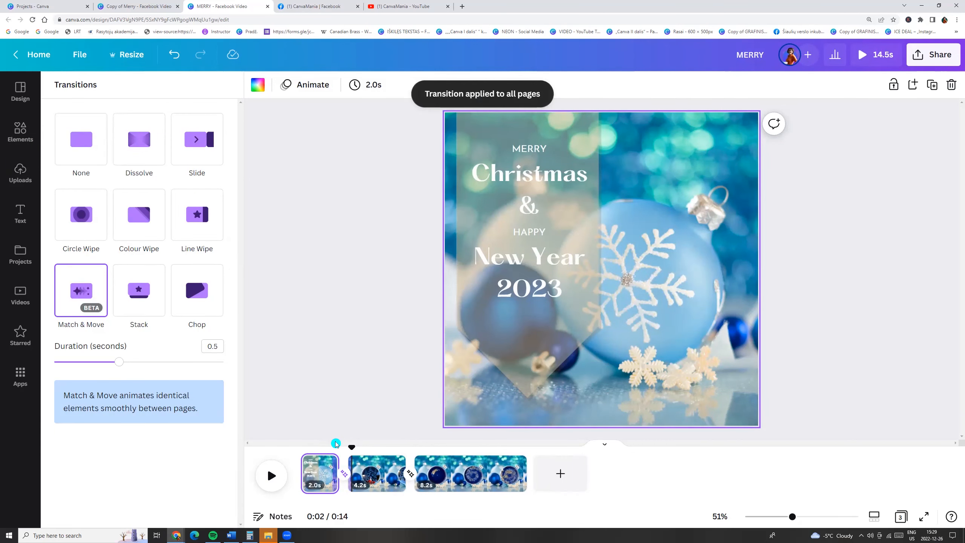
- Select all six text lines on the first page, show their timing, and start them slightly later
{"action": "left_click", "coordinate": [491, 254]}
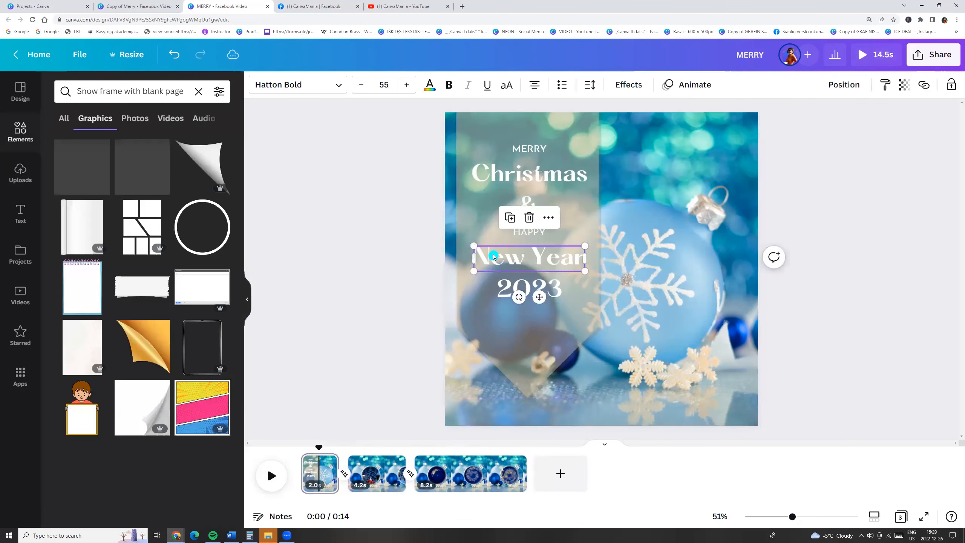
{"action": "left_click", "coordinate": [536, 184]}
{"action": "left_click", "coordinate": [529, 148], "text": "shift"}
{"action": "left_click", "coordinate": [537, 205], "text": "shift"}
{"action": "left_click", "coordinate": [532, 232], "text": "shift"}
{"action": "left_click", "coordinate": [562, 258], "text": "shift"}
{"action": "left_click", "coordinate": [556, 291], "text": "shift"}
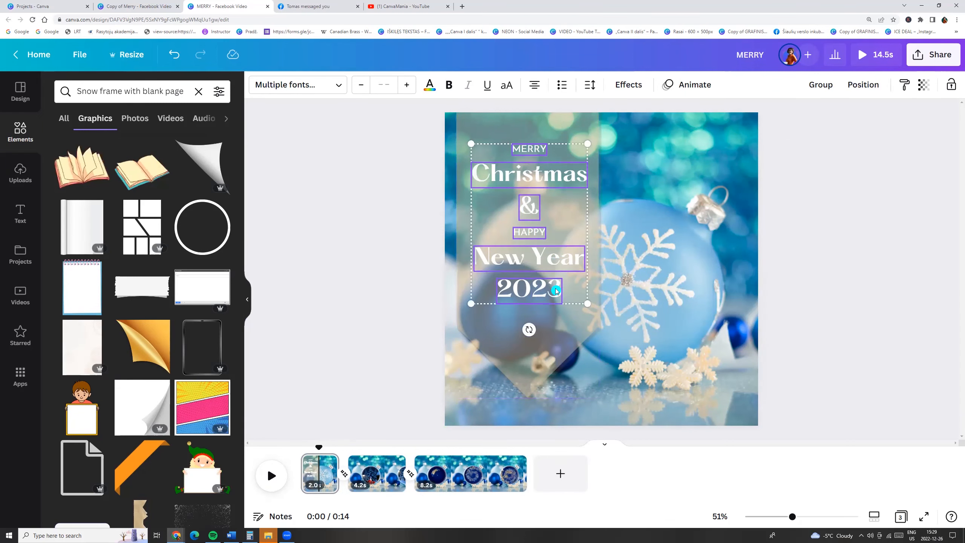
{"action": "right_click", "coordinate": [556, 290]}
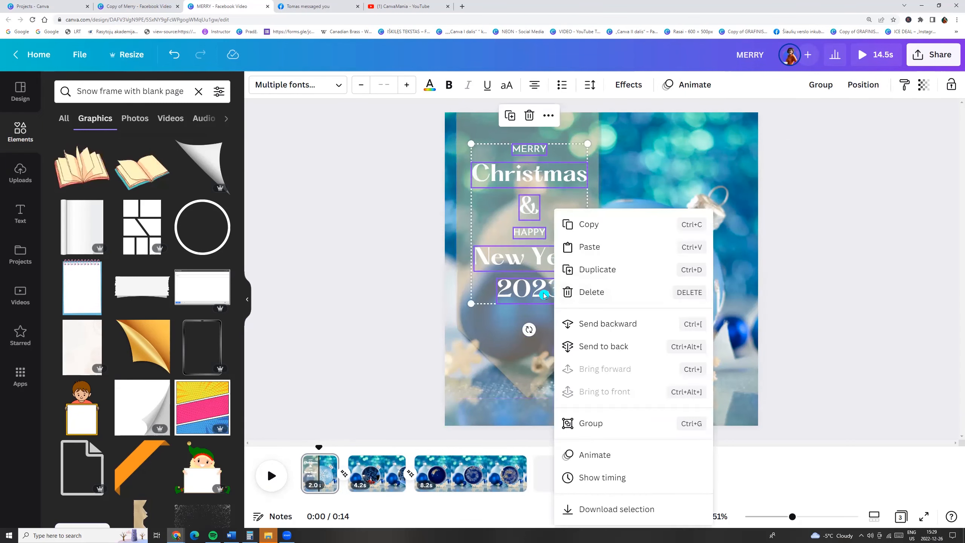
{"action": "left_click", "coordinate": [601, 478]}
{"action": "left_click_drag", "start_coordinate": [304, 450], "coordinate": [318, 450]}
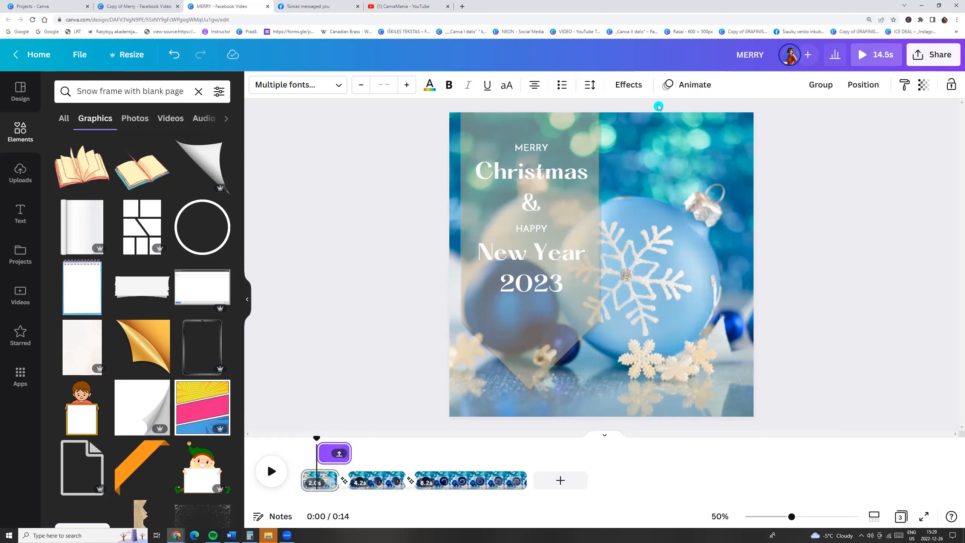
- Apply the Merge text animation to the selected text lines
{"action": "left_click", "coordinate": [694, 84]}
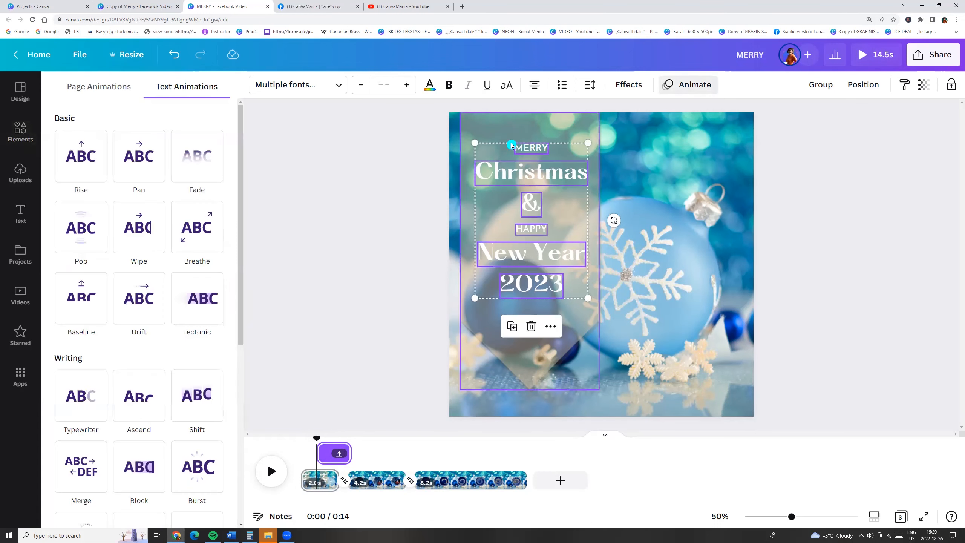
{"action": "left_click", "coordinate": [156, 410]}
{"action": "scroll", "coordinate": [156, 410], "scroll_direction": "down", "scroll_amount": 3}
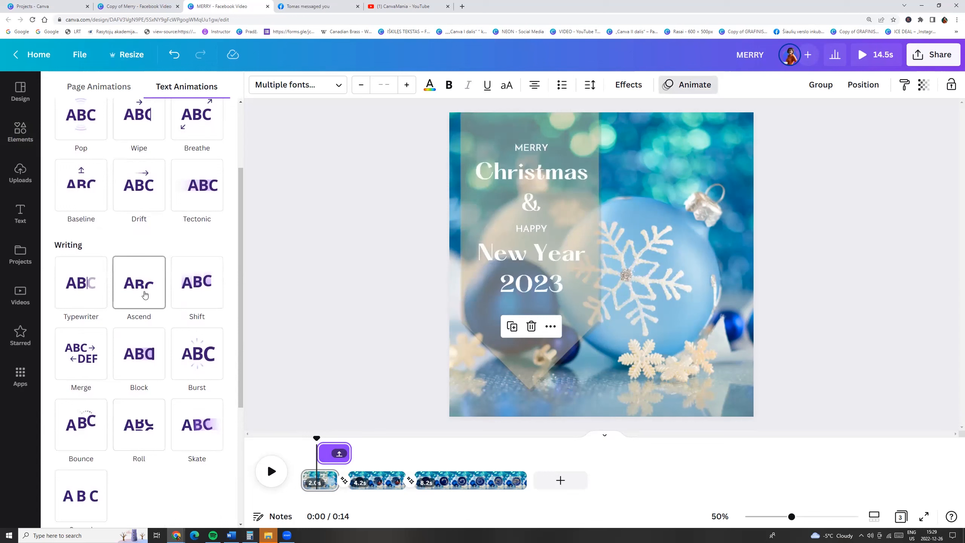
{"action": "left_click", "coordinate": [77, 370]}
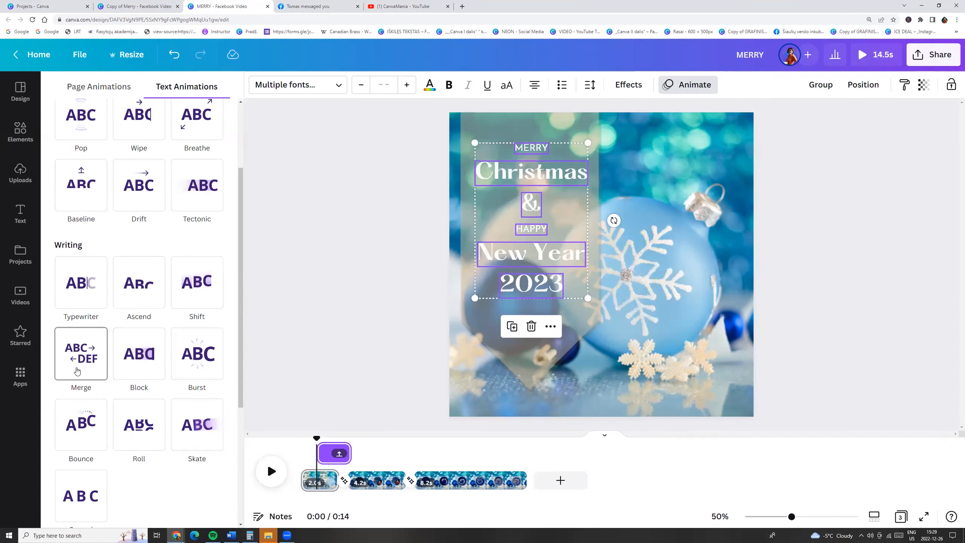
{"action": "left_click", "coordinate": [336, 334]}
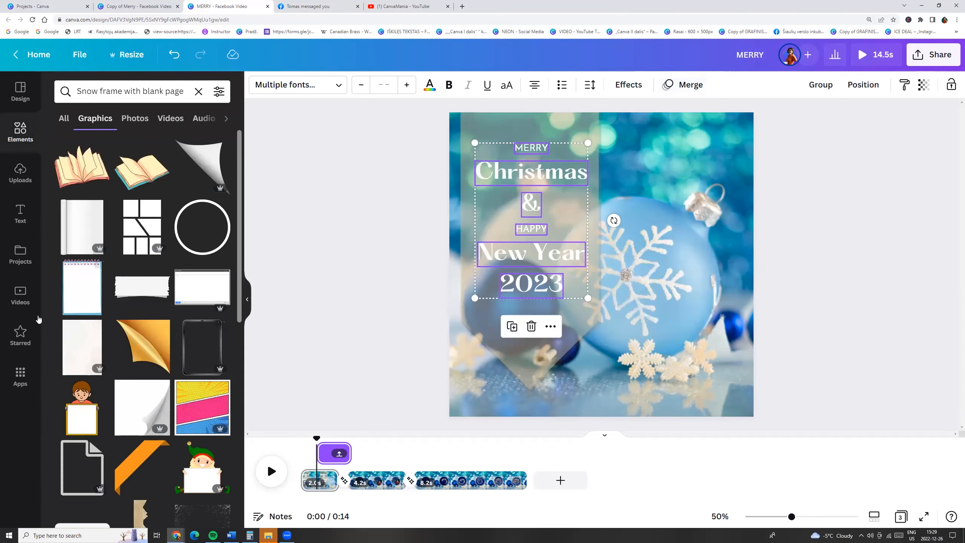
- Add the Jingle Bells (Acoustic Version) audio track to the video
{"action": "left_click", "coordinate": [17, 374]}
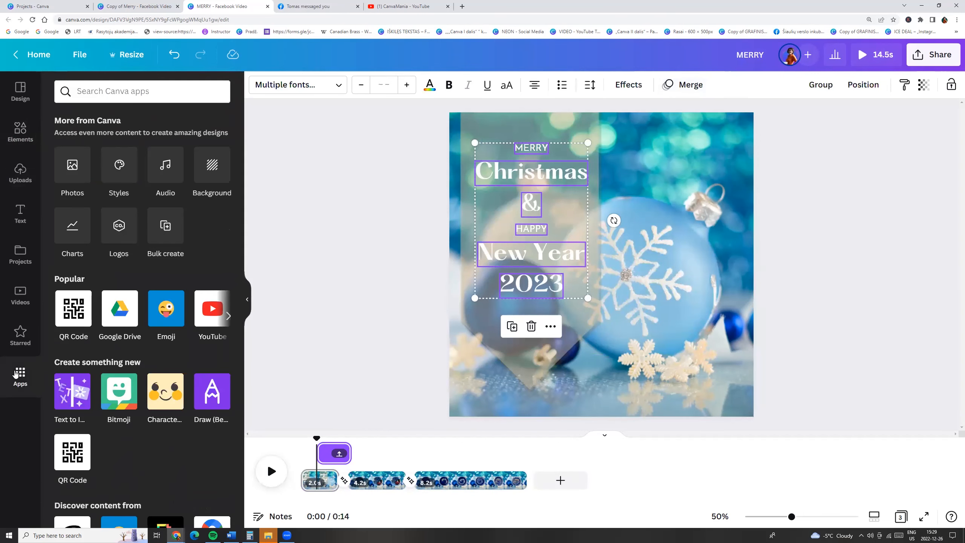
{"action": "left_click", "coordinate": [166, 167]}
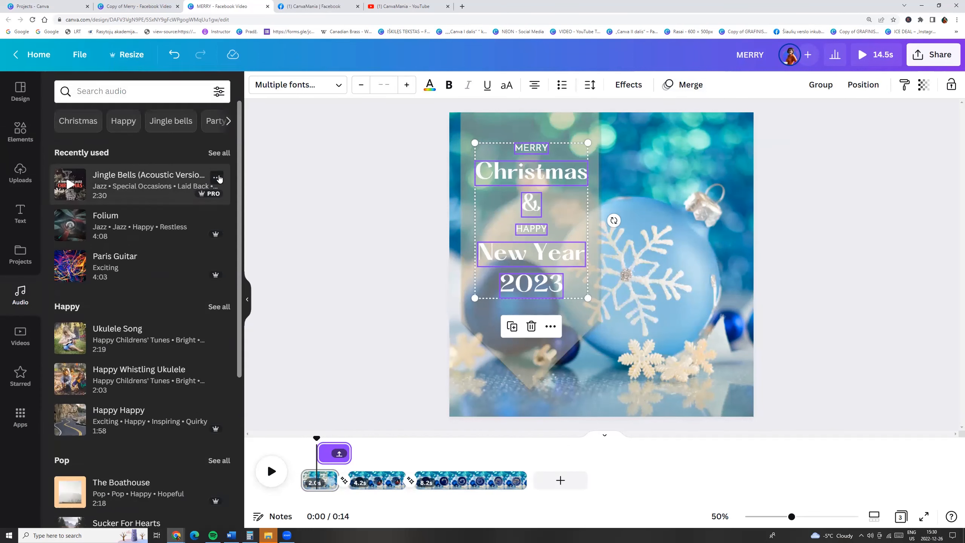
{"action": "left_click", "coordinate": [218, 178]}
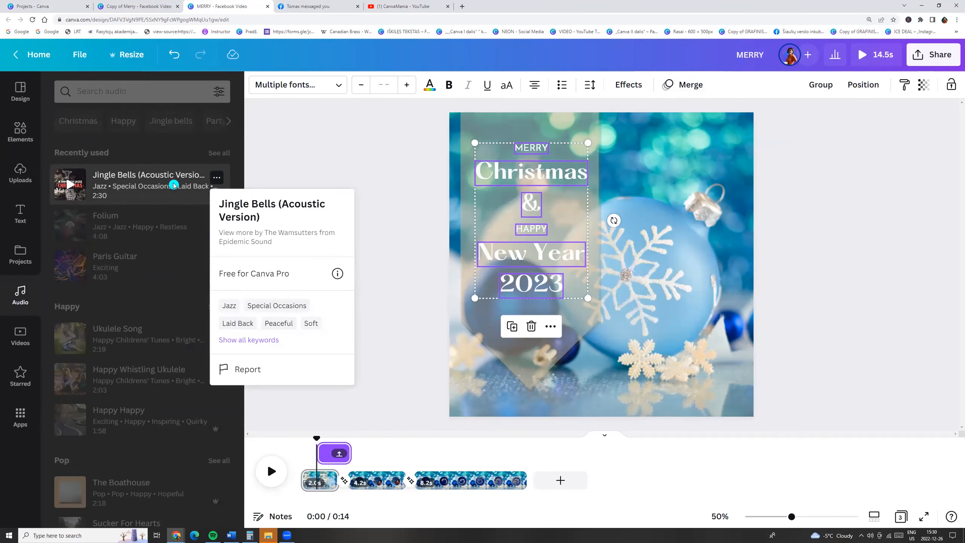
{"action": "left_click_drag", "start_coordinate": [313, 439], "coordinate": [277, 442]}
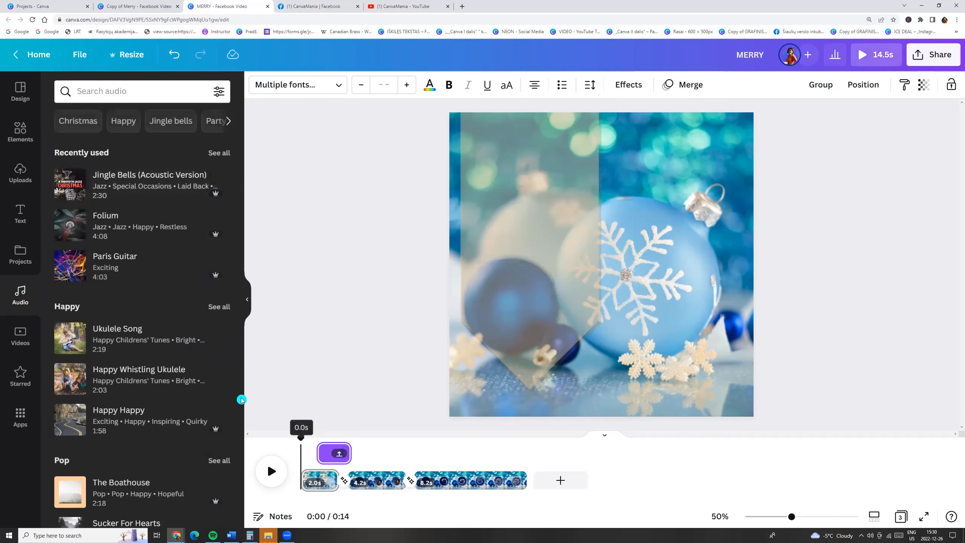
{"action": "left_click", "coordinate": [138, 184]}
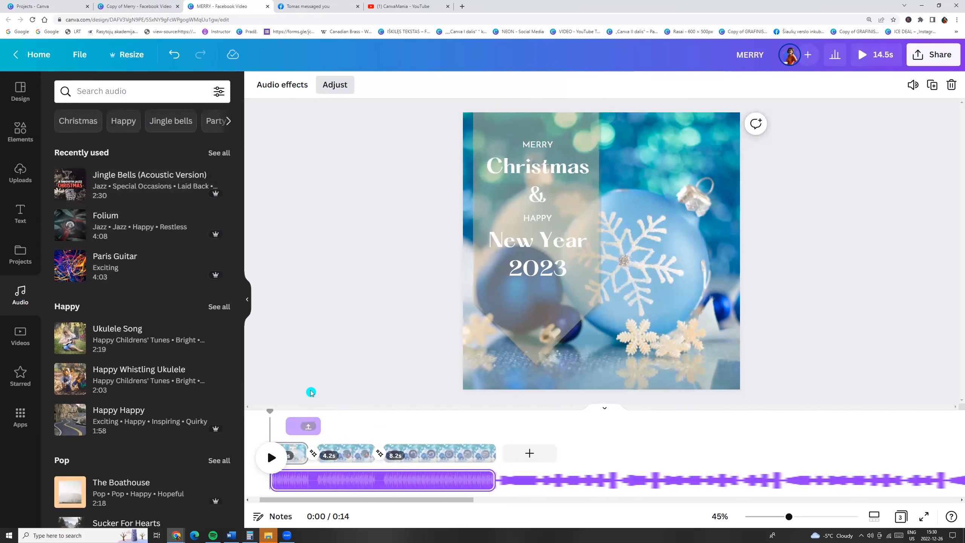
- Slide the Jingle Bells track to choose which part of the song plays
{"action": "left_click", "coordinate": [347, 481]}
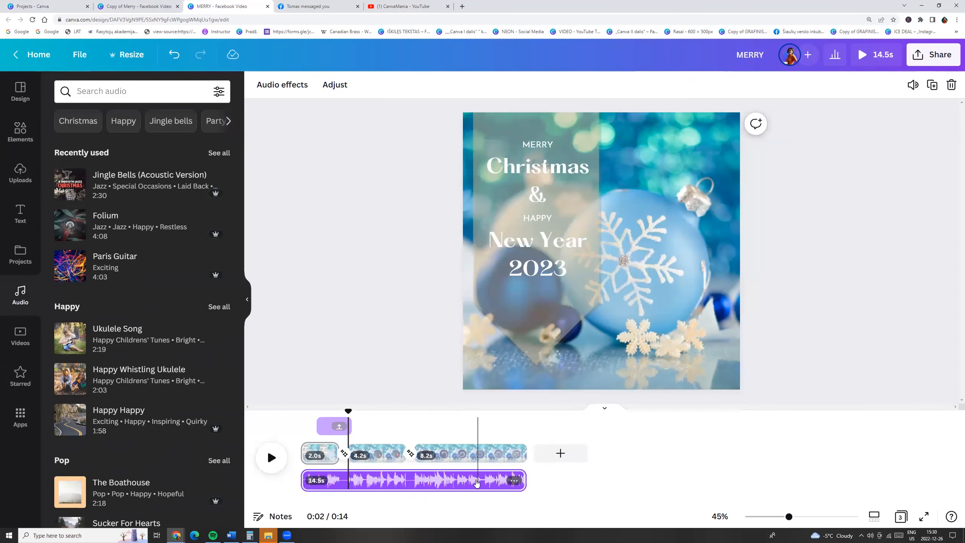
{"action": "double_click", "coordinate": [415, 485]}
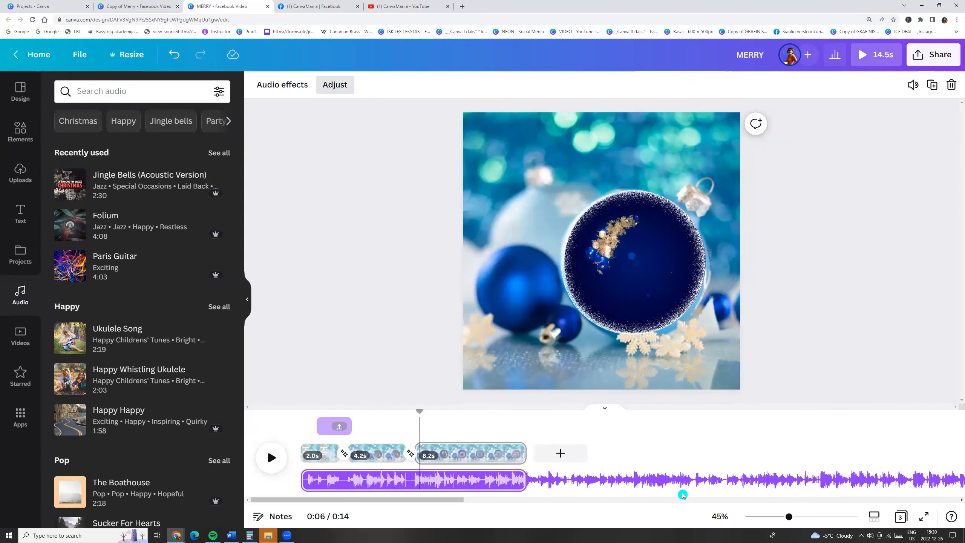
{"action": "left_click_drag", "start_coordinate": [819, 479], "coordinate": [302, 482]}
{"action": "left_click", "coordinate": [259, 354]}
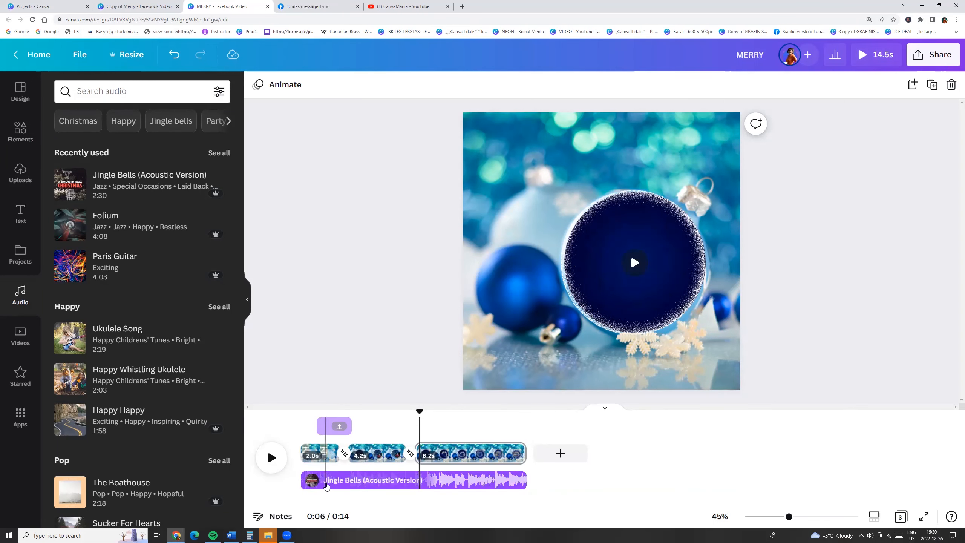
- Set the audio track's fade in to about 1.8 s and raise its fade out
{"action": "left_click", "coordinate": [326, 486]}
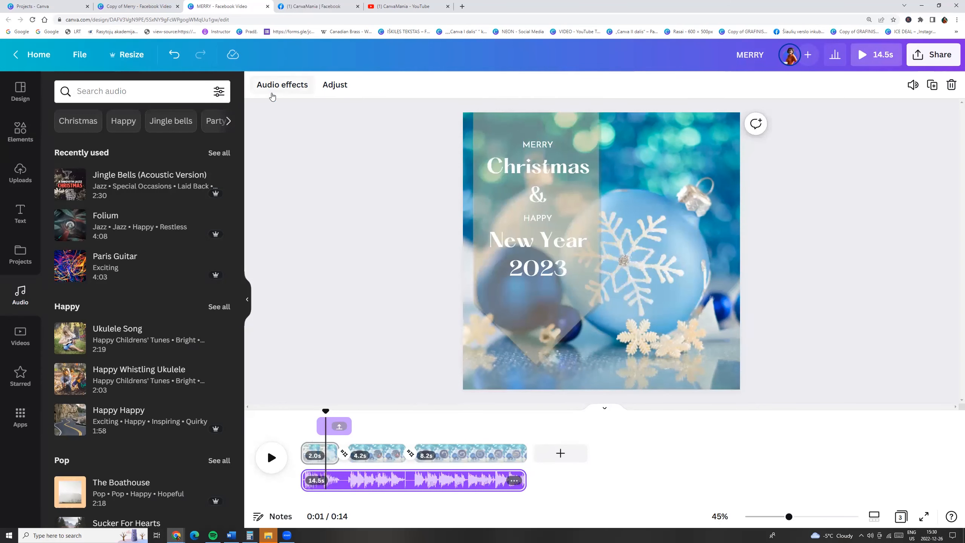
{"action": "left_click", "coordinate": [283, 82]}
{"action": "left_click_drag", "start_coordinate": [49, 131], "coordinate": [109, 130]}
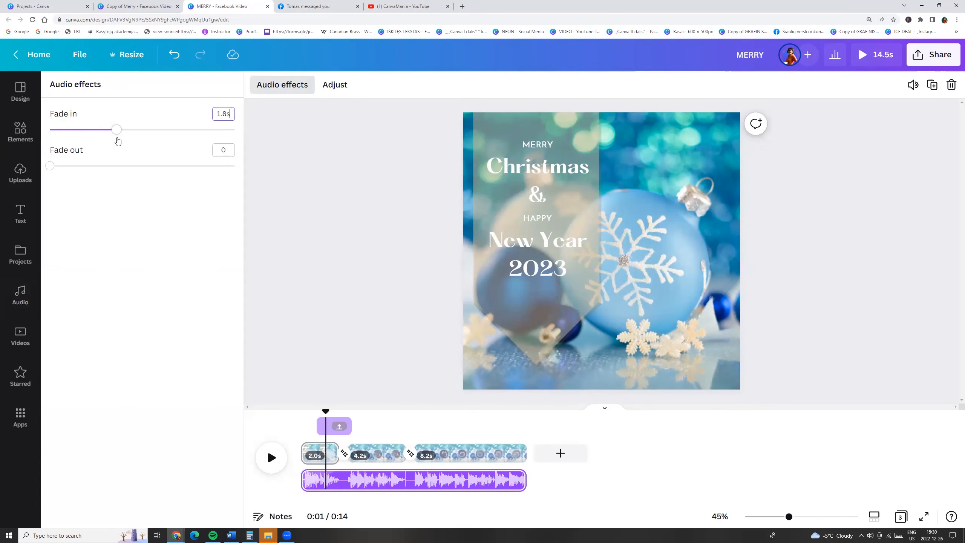
{"action": "left_click_drag", "start_coordinate": [48, 166], "coordinate": [180, 174]}
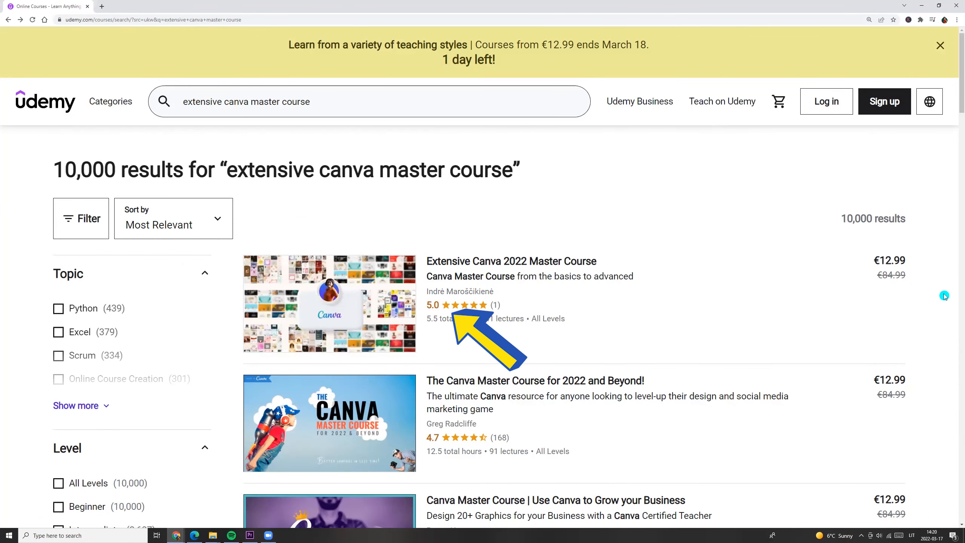
- Open the Extensive Canva 2022 Master Course page from the Udemy search results
{"action": "mouse_move", "coordinate": [262, 290]}
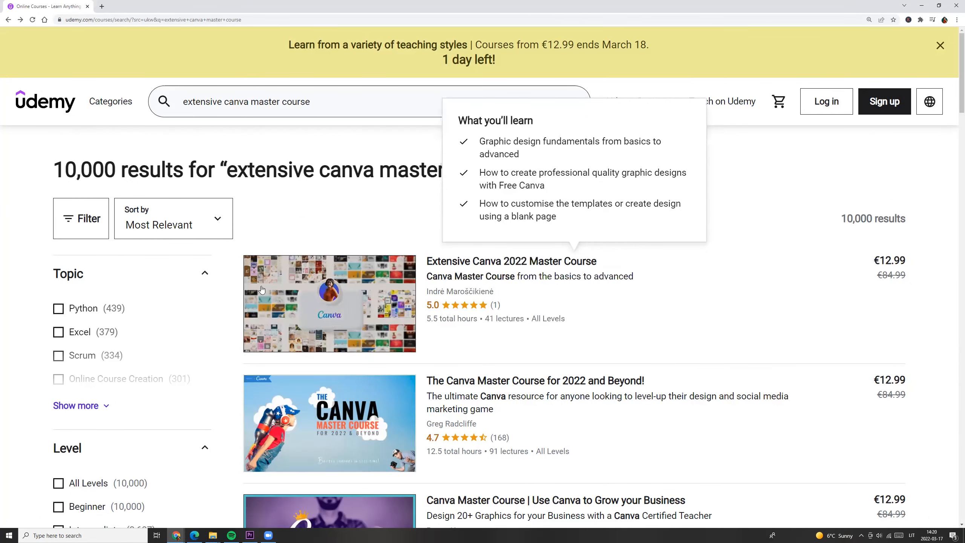
{"action": "left_click", "coordinate": [537, 262]}
{"action": "left_click", "coordinate": [7, 21]}
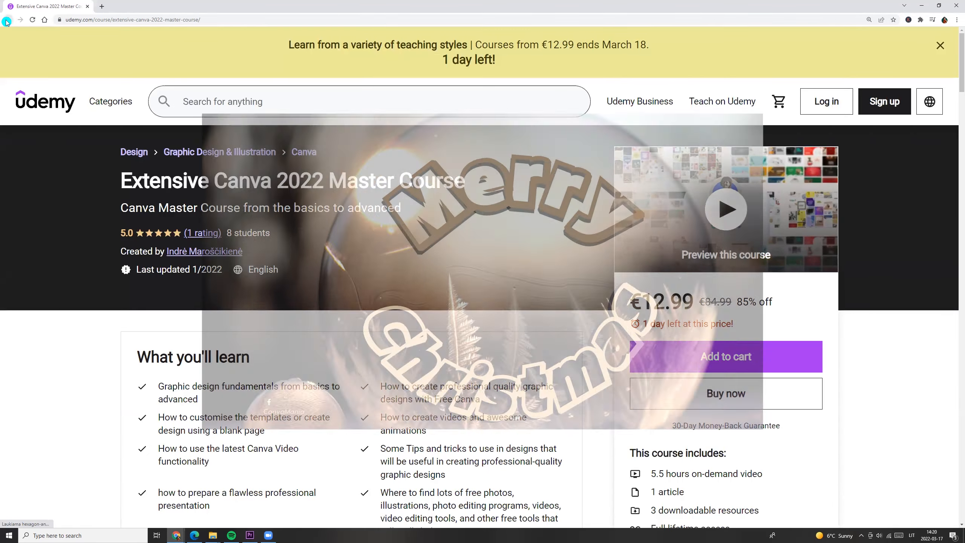